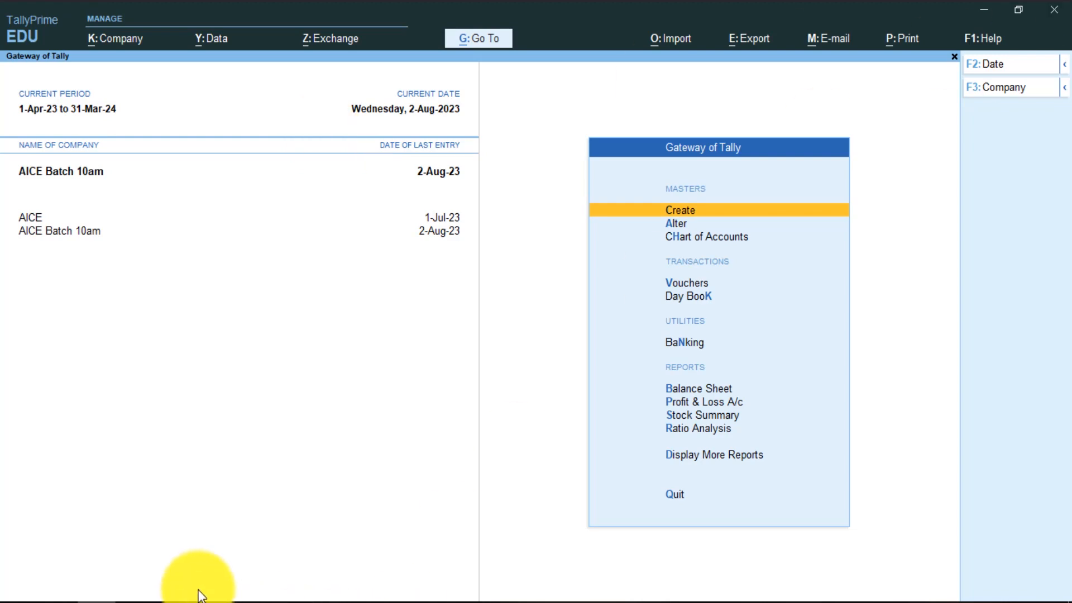
left_click(292, 361)
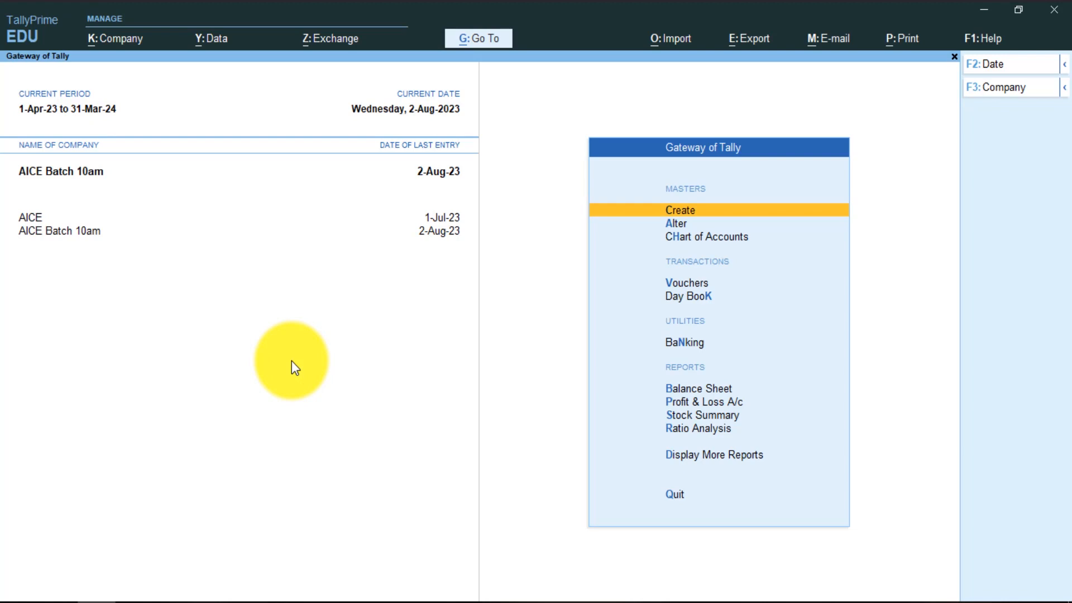
left_click(321, 380)
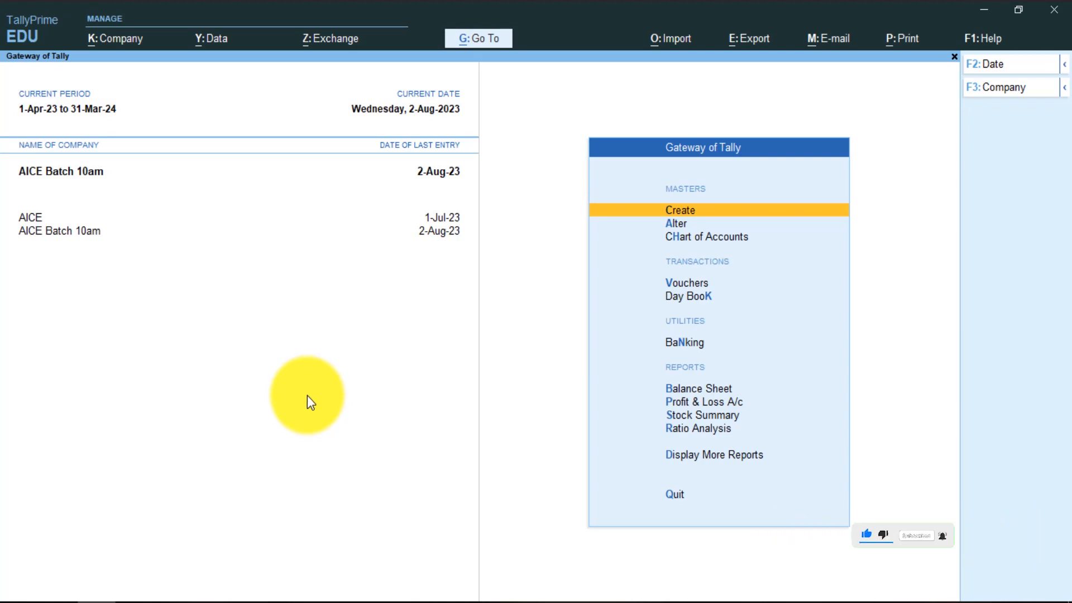
left_click(206, 303)
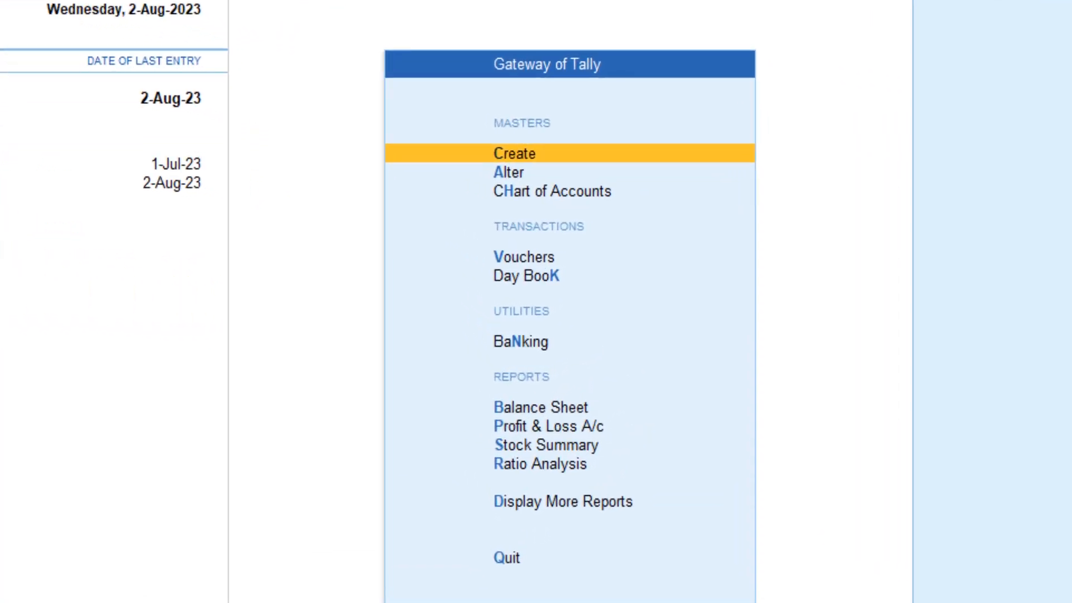
- Open voucher entry for AICE Batch 10am and switch the voucher type to Receipt
key("Down")
key("Down")
key("Down")
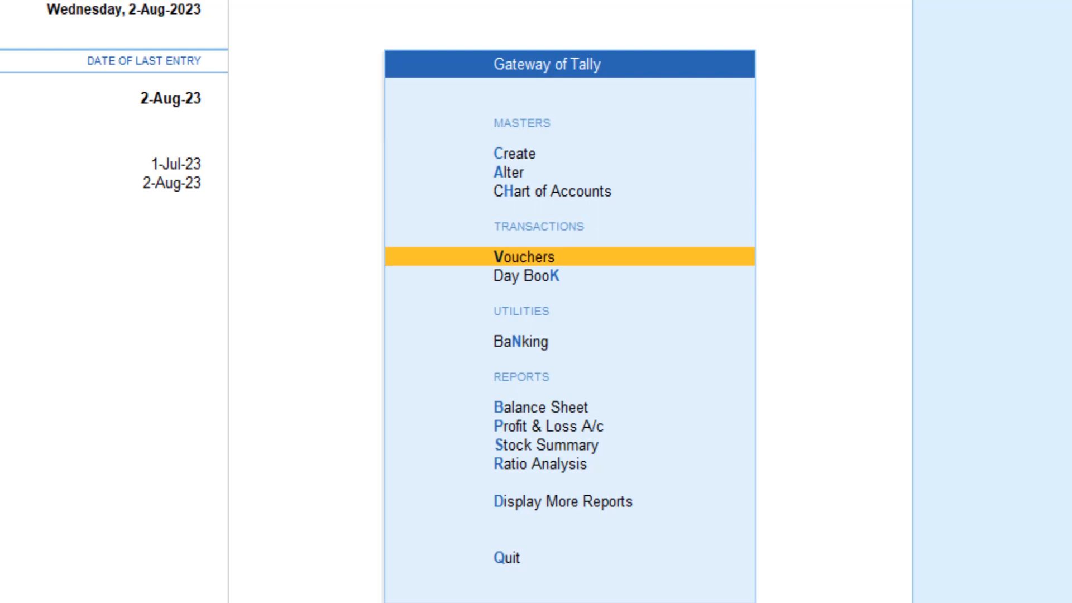
key("Return")
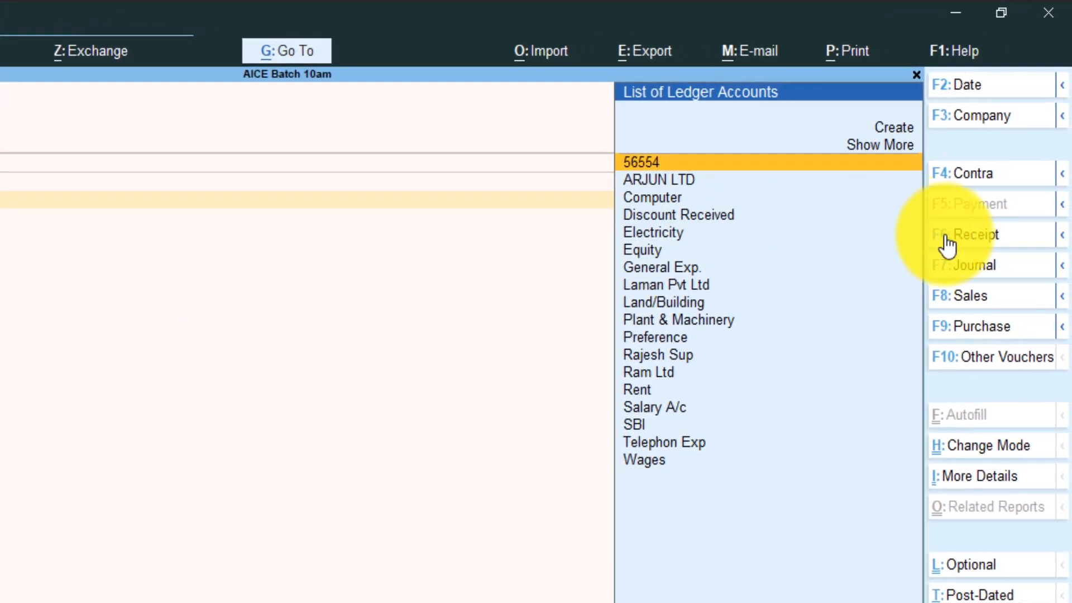
key("F6")
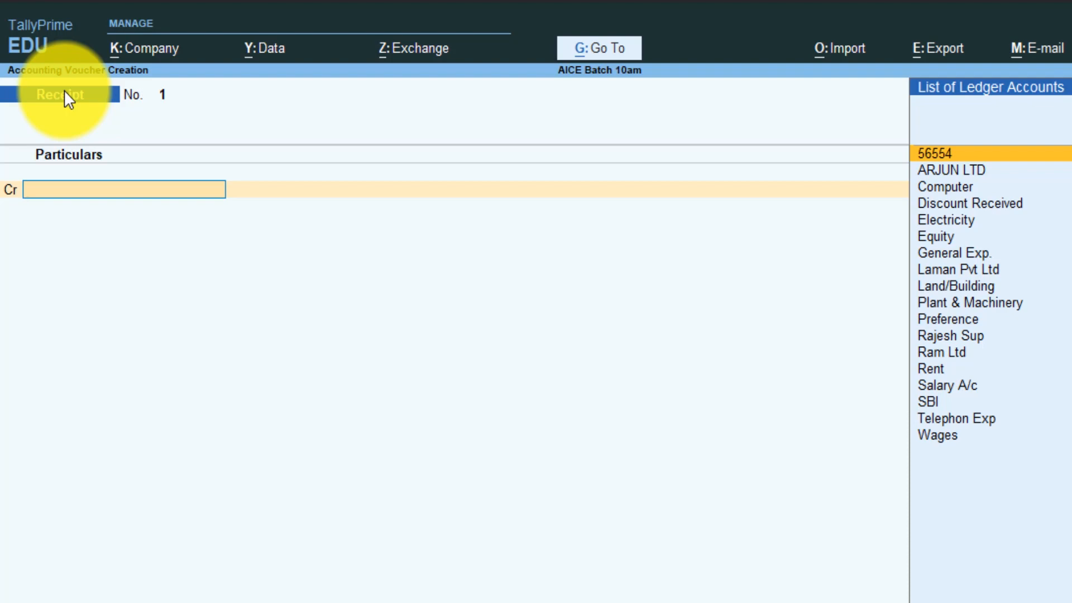
key("F6")
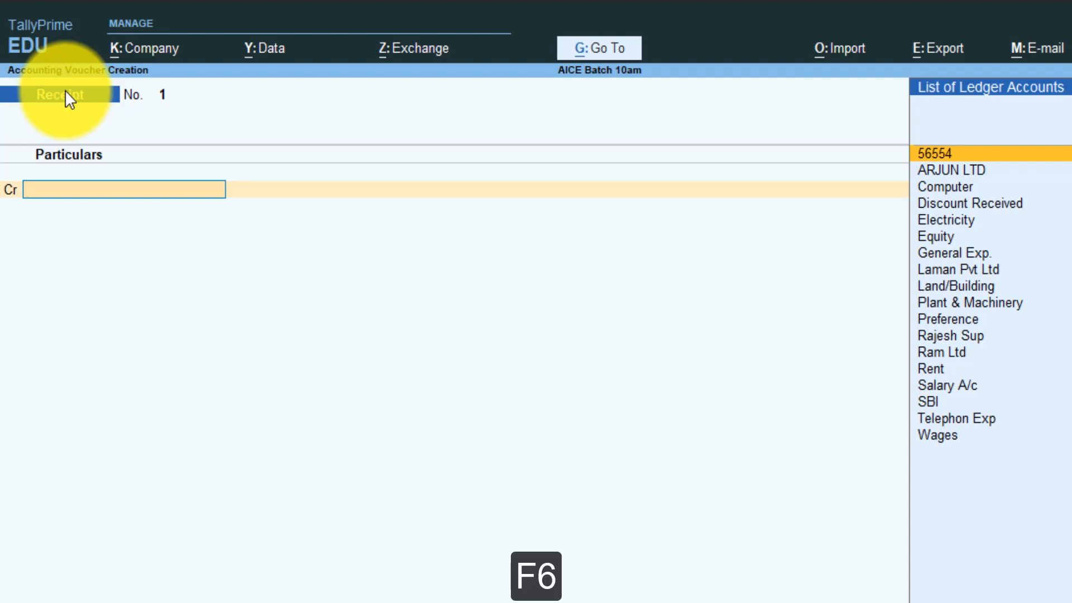
left_click(466, 456)
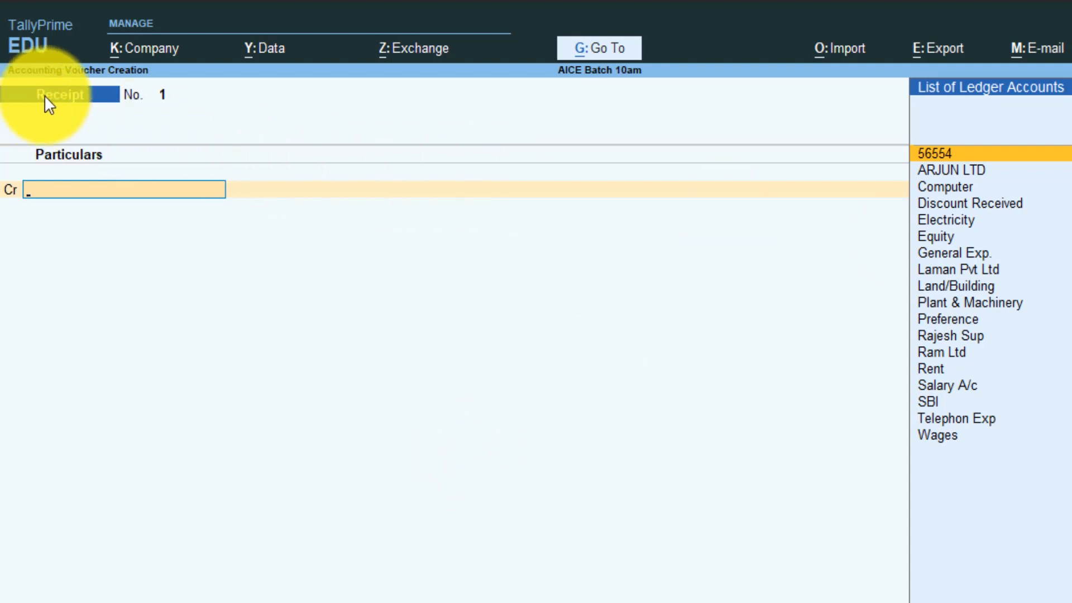
- Set the receipt voucher's date to 1-8-23
key("F2")
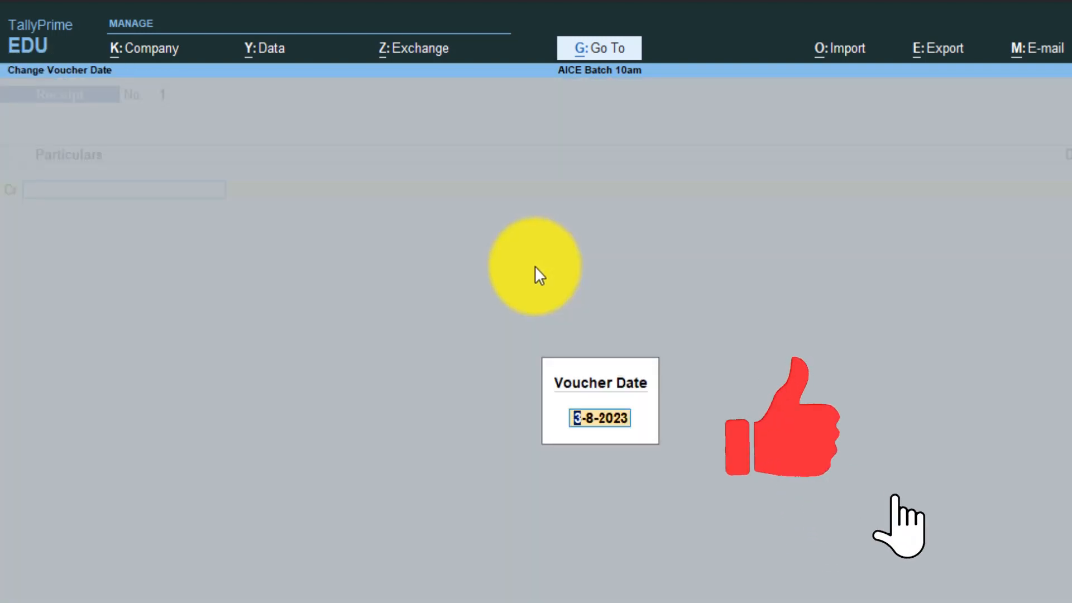
type("1-8-23")
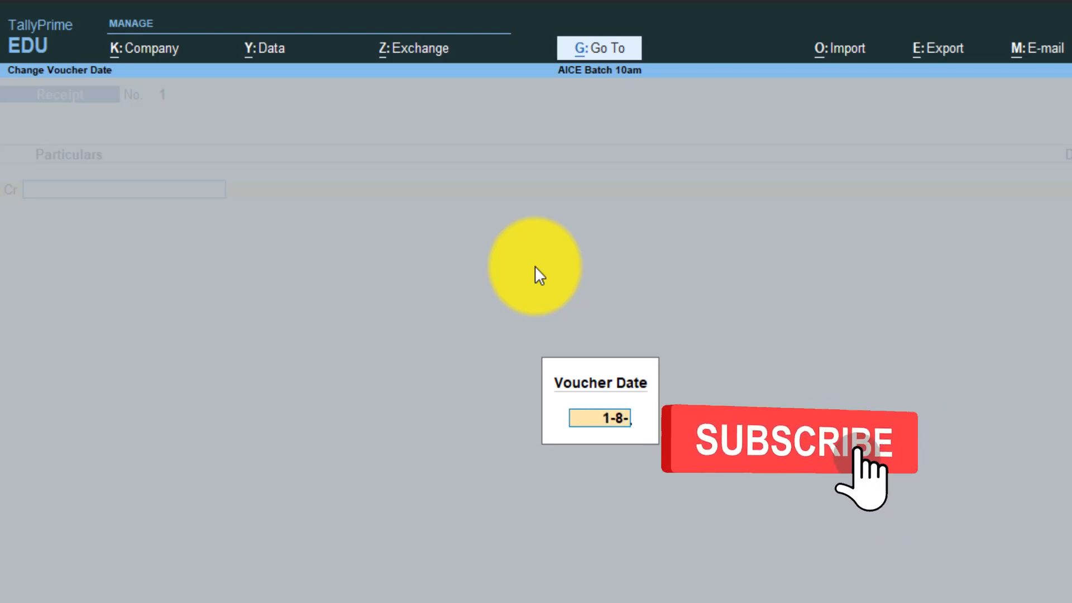
key("Return")
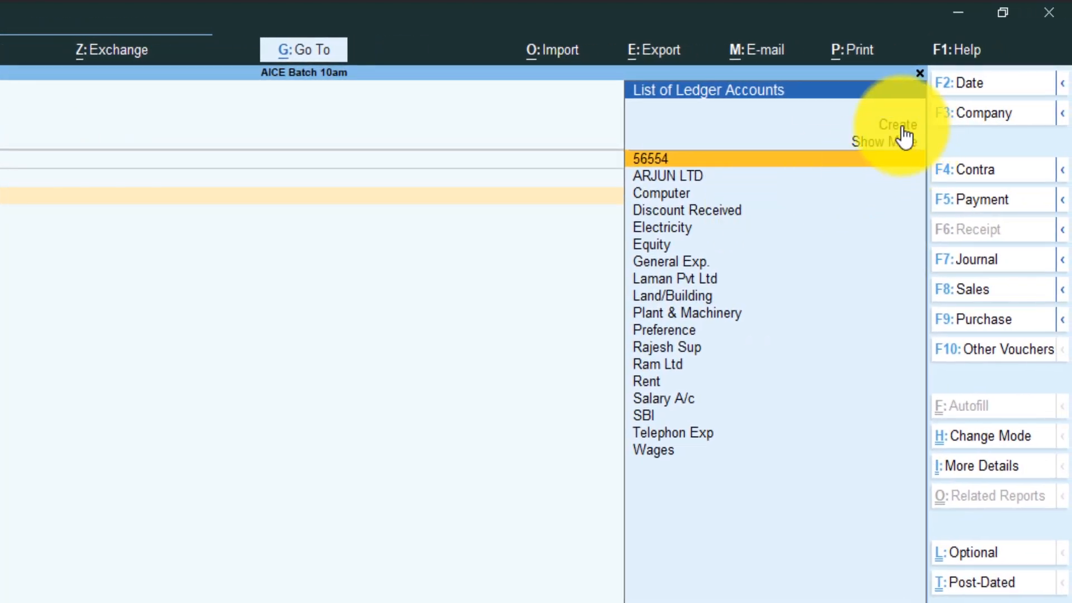
- Create a ledger from within the receipt voucher, named Sundry Income and grouped under Indirect Incomes
key("alt+c")
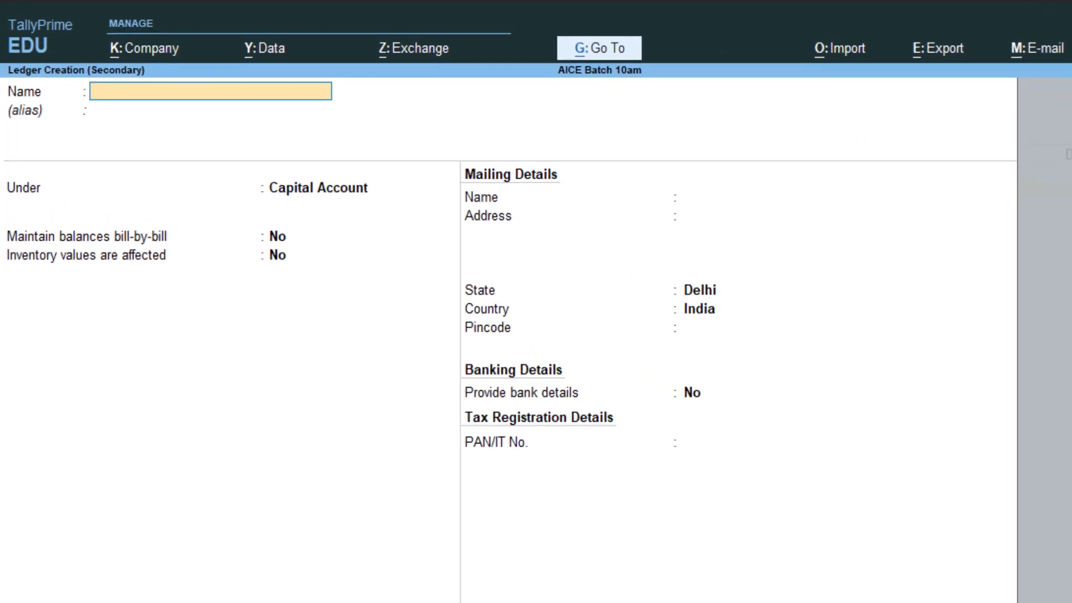
type("Sundry Income")
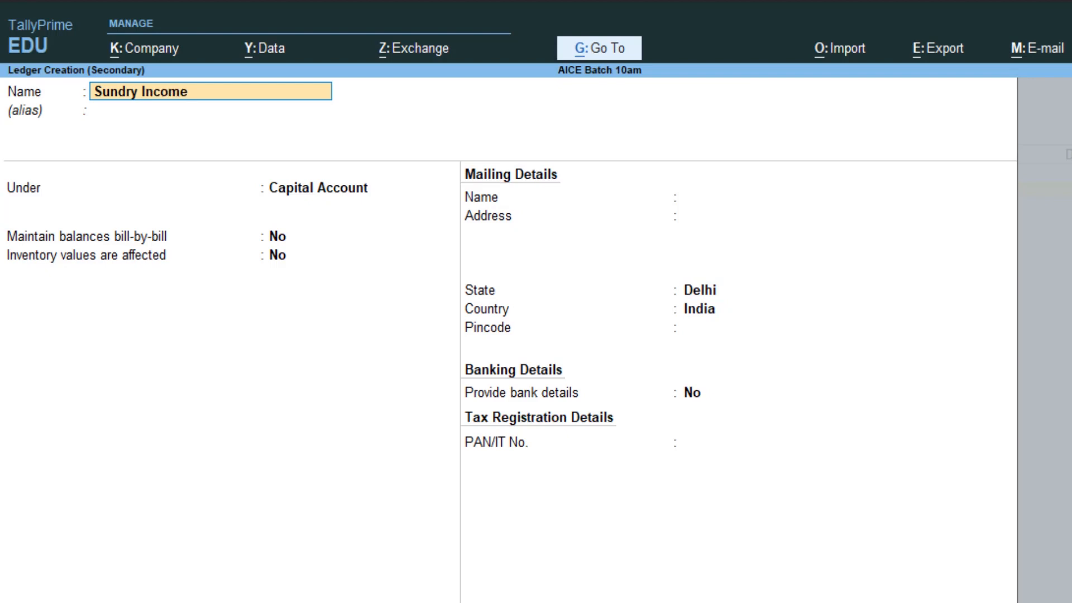
key("Return")
key("Return")
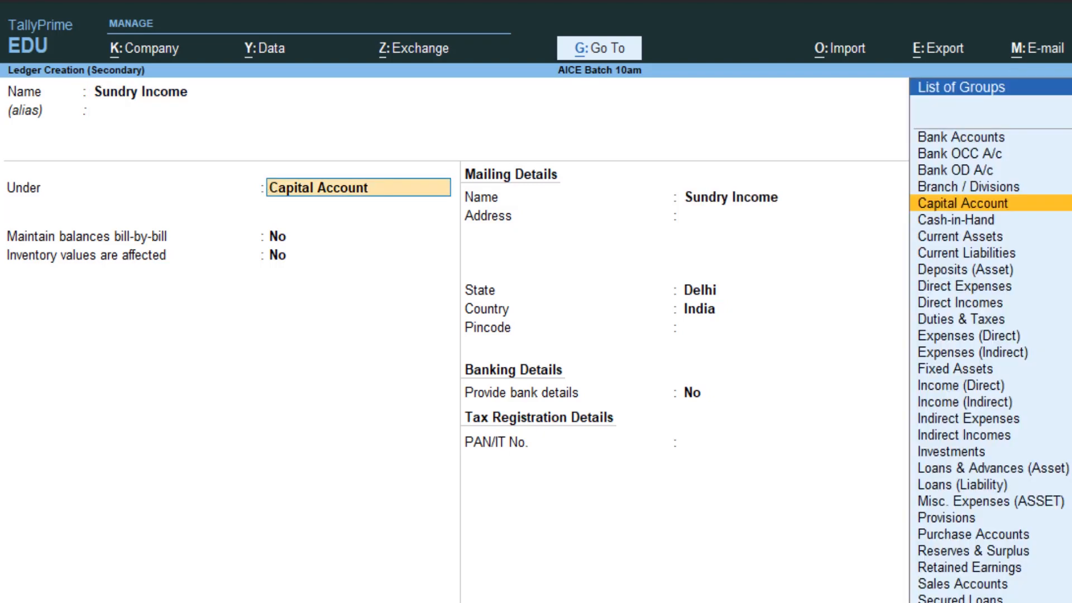
type("Ind")
key("Down")
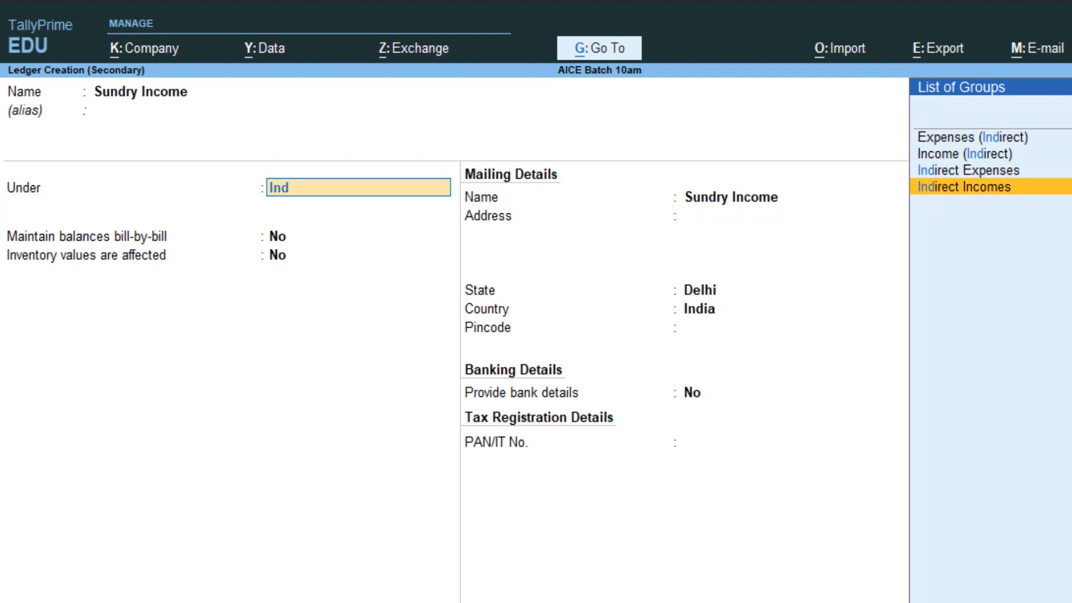
key("Return")
- Enable bill-by-bill balances for the Sundry Income ledger and save it as the voucher's credit account
type("y")
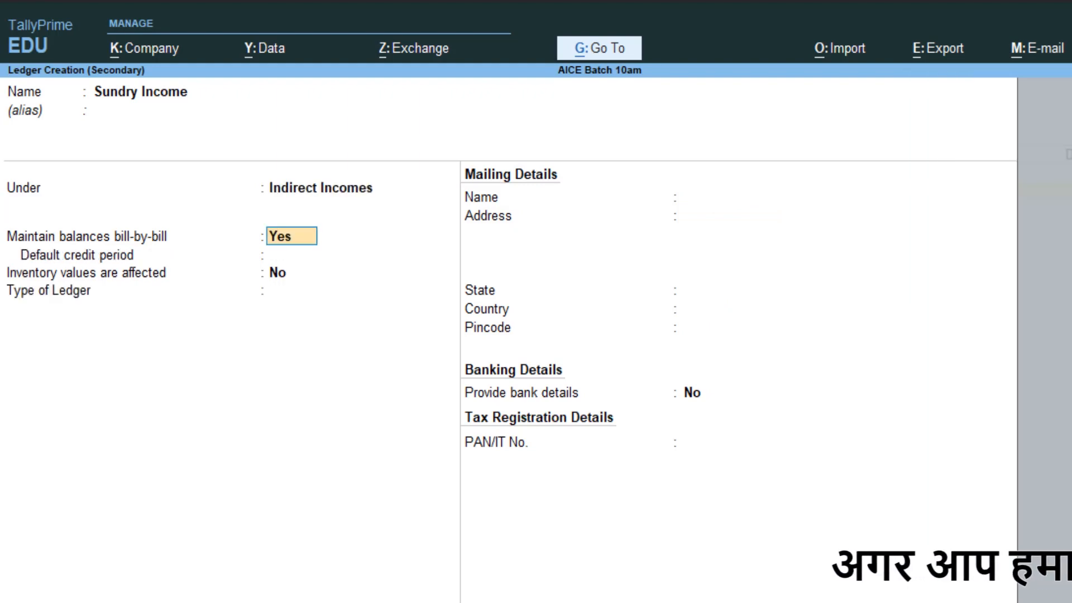
key("Return")
key("Return")
key("Return")
key("Return")
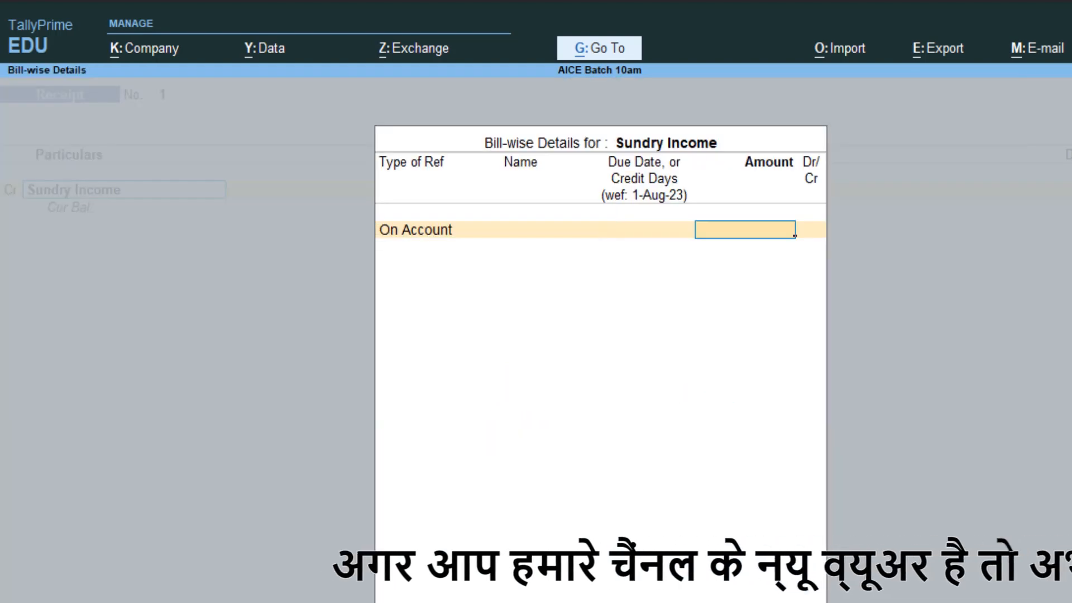
- Record 245.00 Cr as an On Account reference in the bill-wise details for Sundry Income
key("BackSpace")
key("Return")
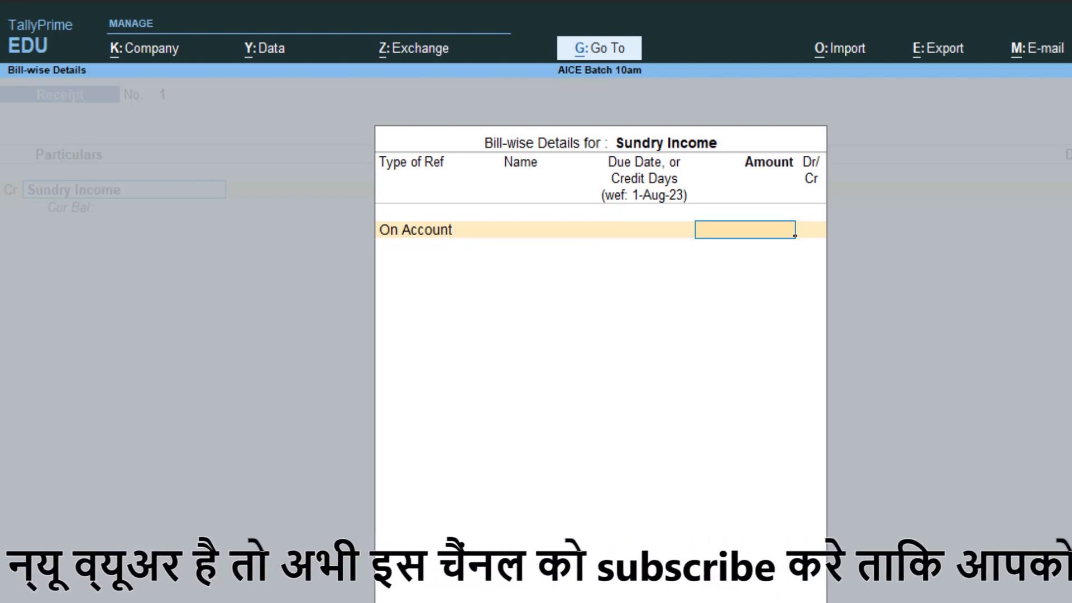
type("245")
key("Return")
key("Return")
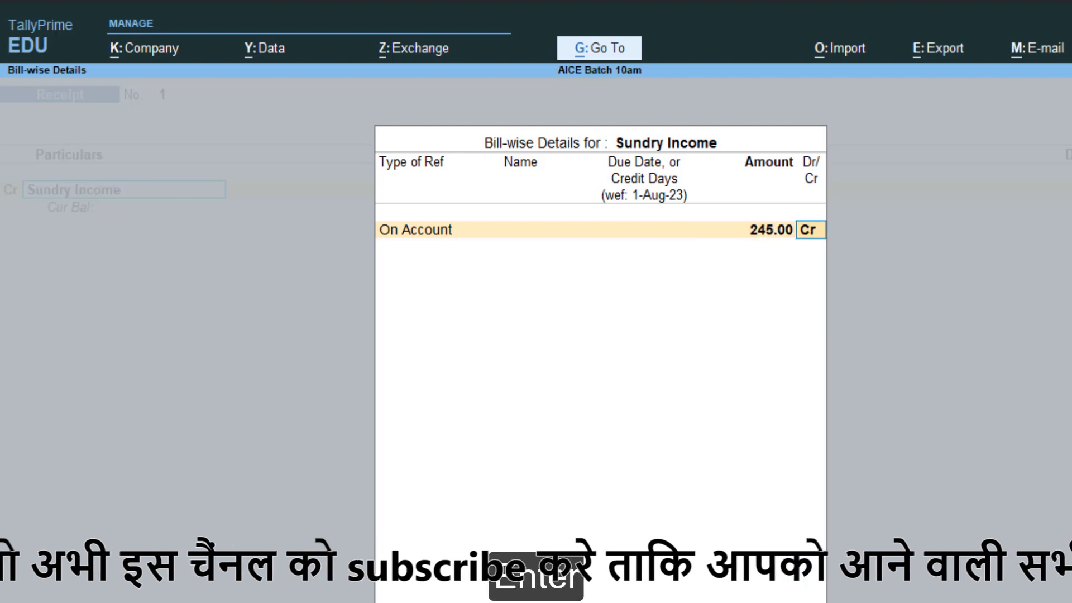
key("Return")
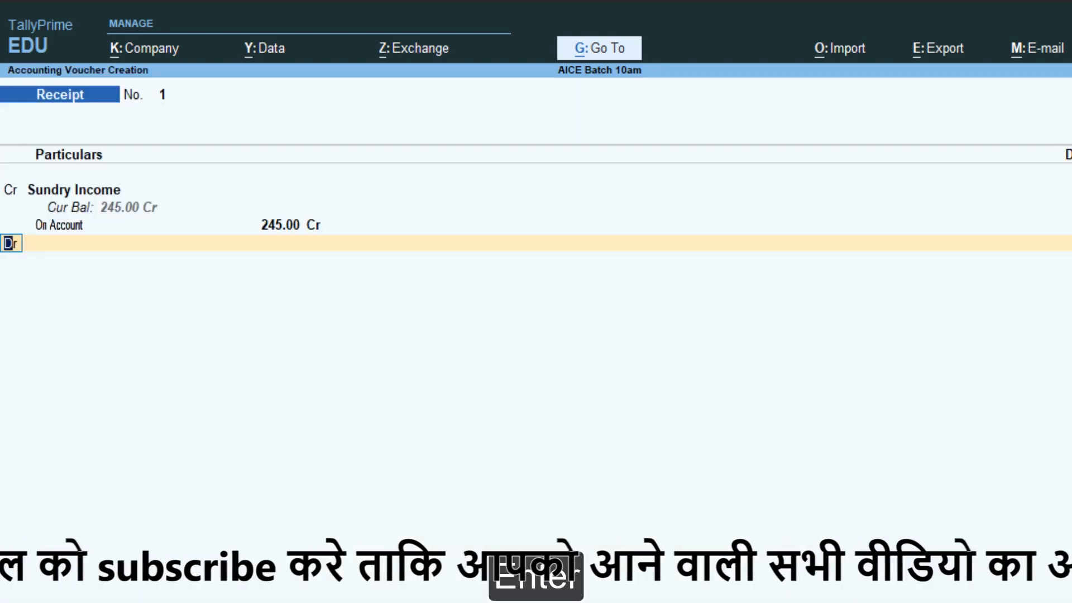
- Debit Cash with 245.00 and save the receipt voucher with the narration "Sale old news paper"
key("Return")
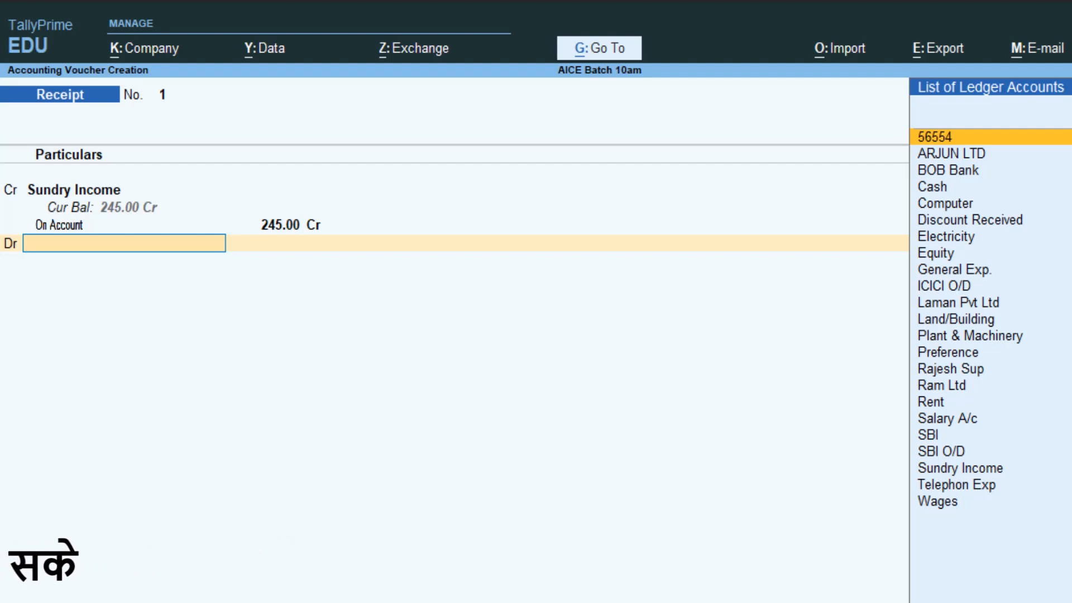
type("C")
key("Return")
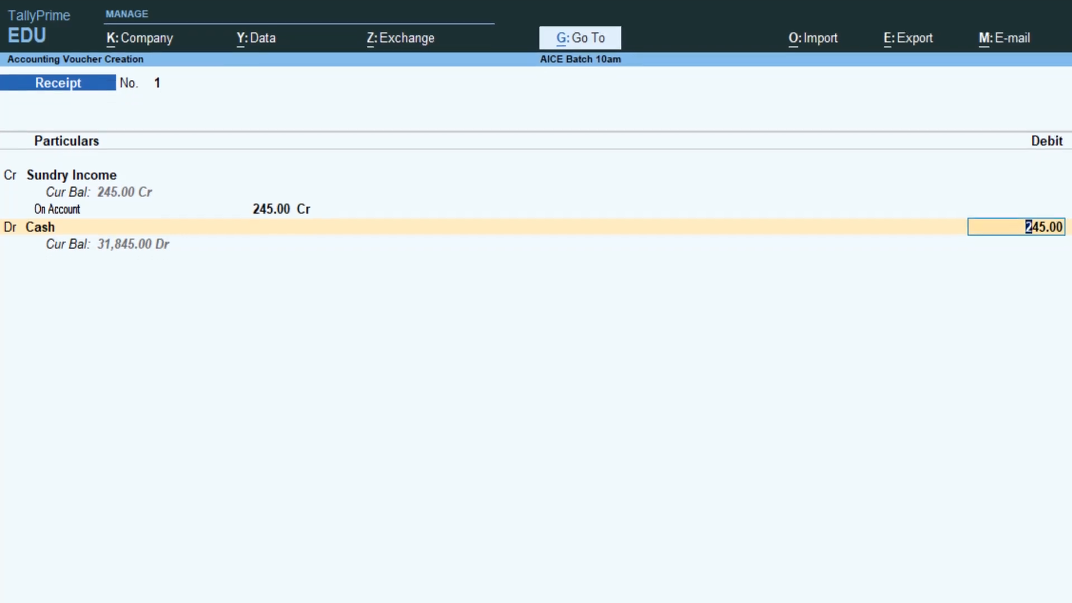
key("Return")
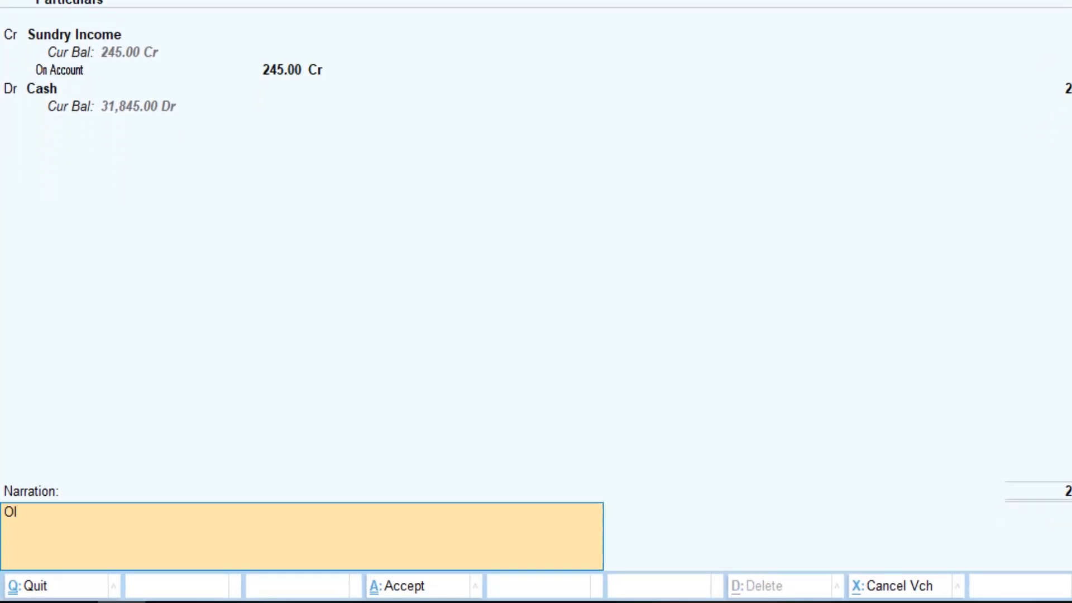
type("Sale old news paper")
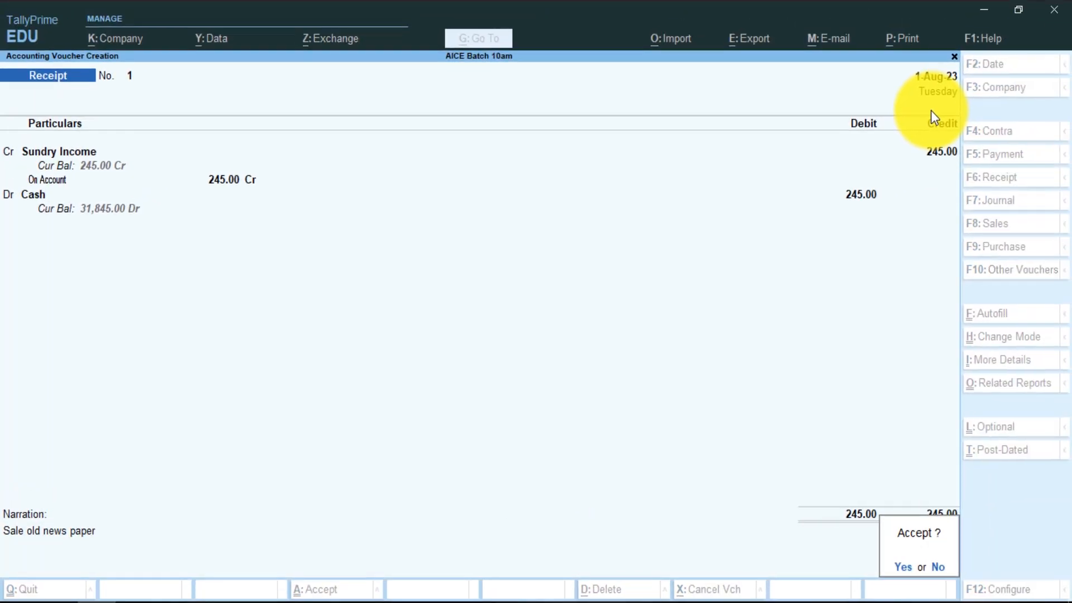
key("Return")
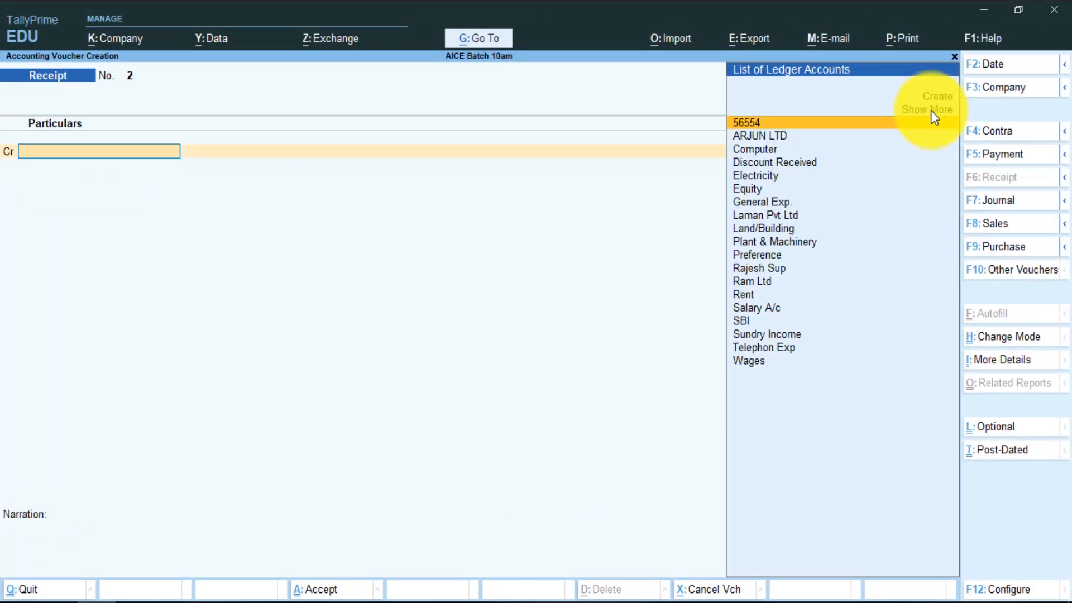
- Review the saved receipt voucher for the newspaper sale, leaving it unedited, and return to the Gateway of Tally
key("Page_Up")
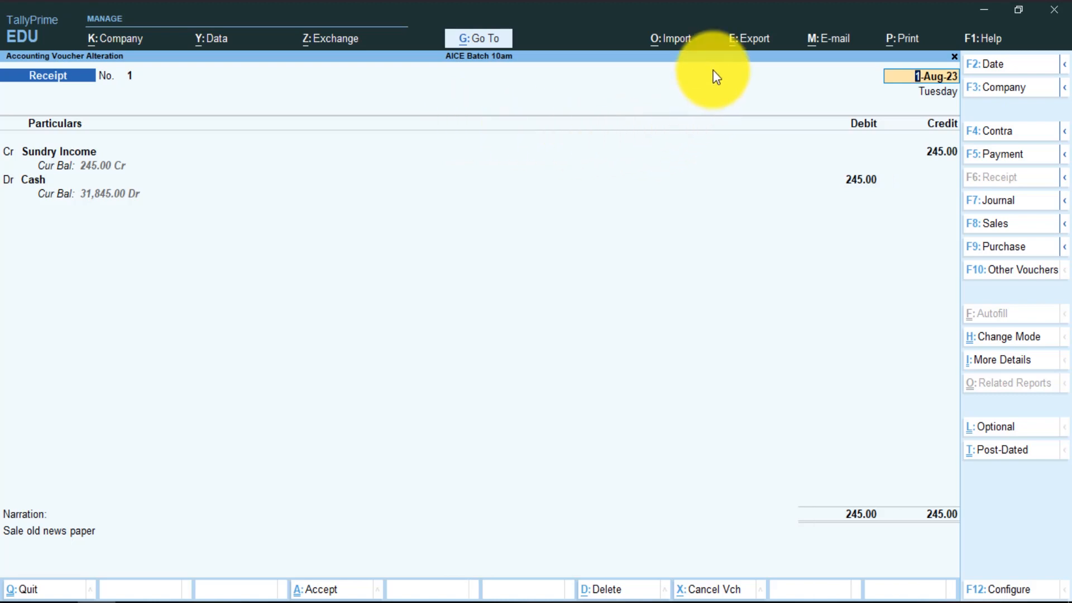
left_click(322, 147)
left_click(342, 318)
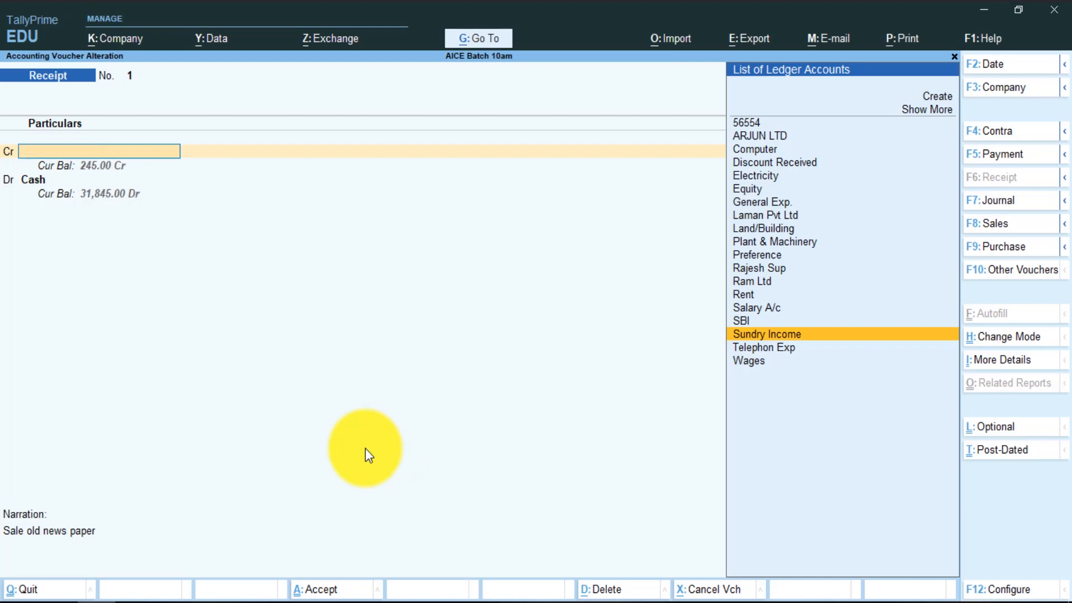
key("Escape")
key("y")
key("Escape")
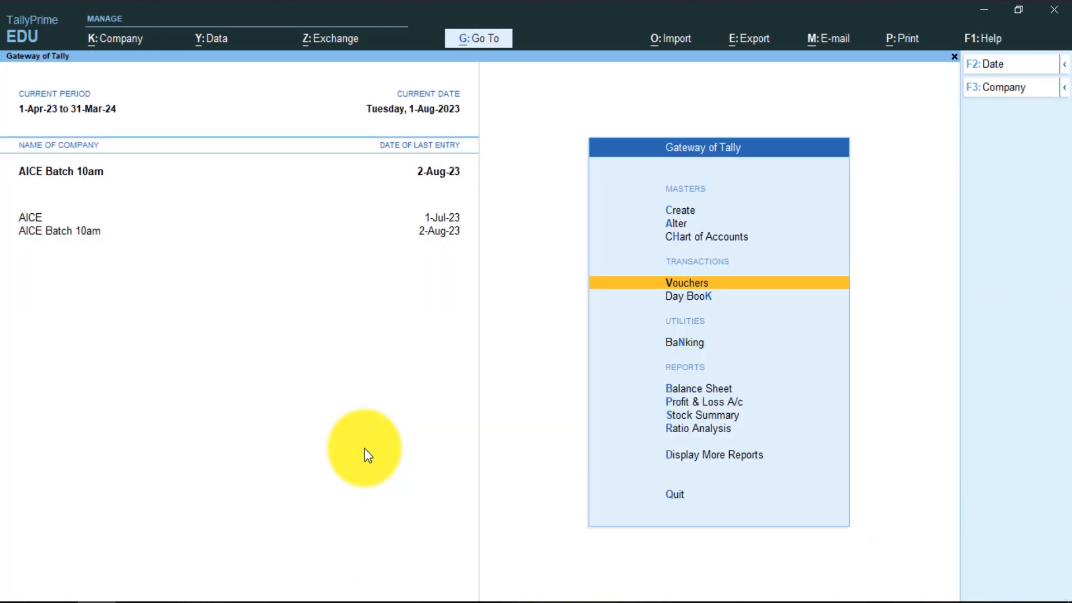
- Start a new ledger master and name it Bhim Ltd, leaving the alias blank
key("Up")
key("Up")
key("Up")
key("Return")
key("Down")
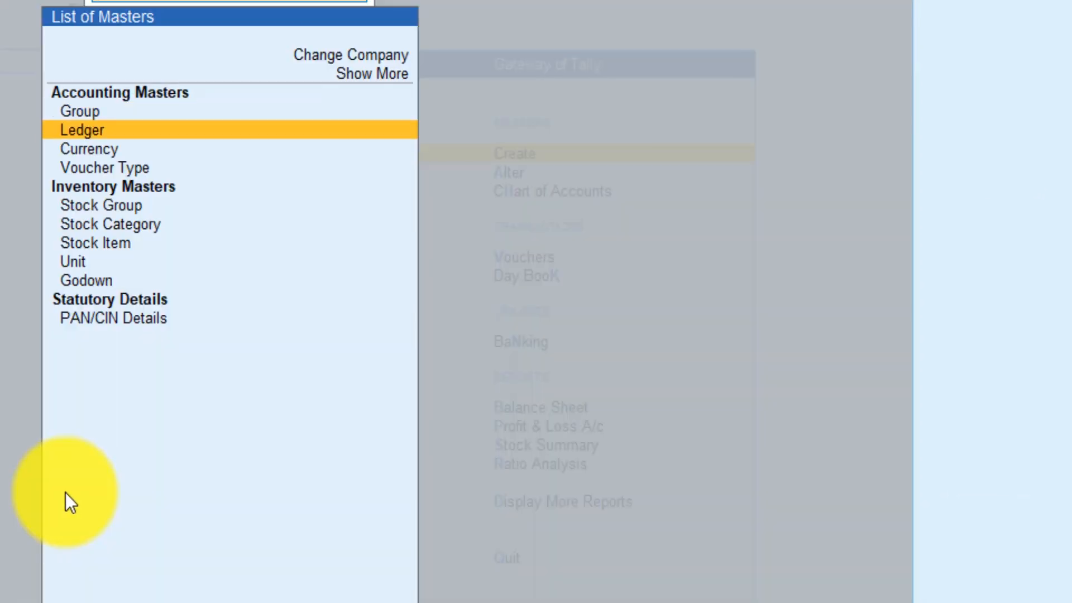
key("Return")
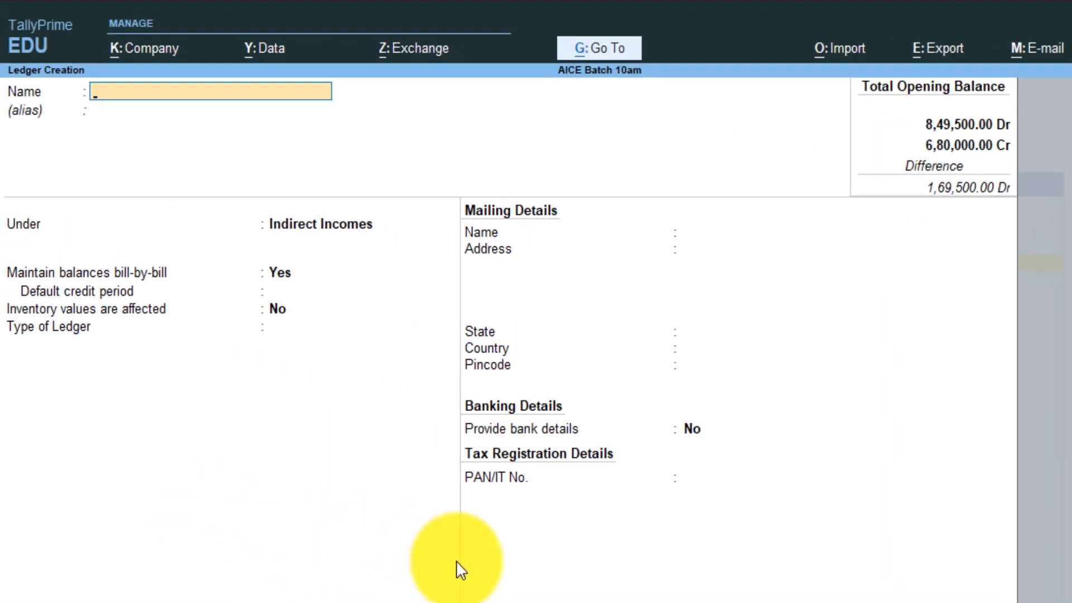
type("Bhim Ltd")
key("Return")
key("Return")
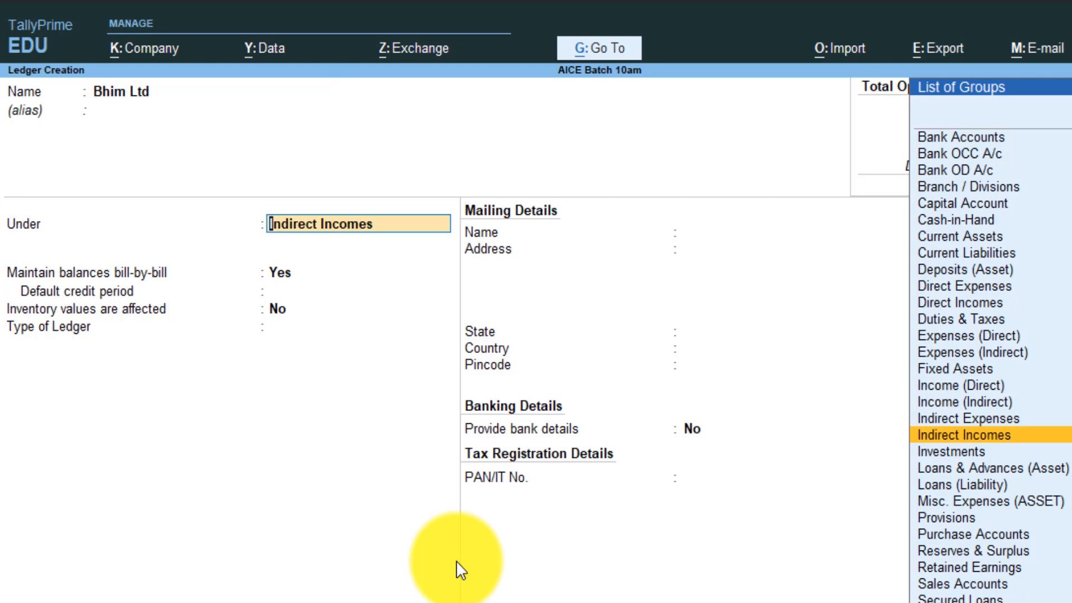
- Assign the Bhim Ltd ledger to the Sundry Debtors group
type("Su")
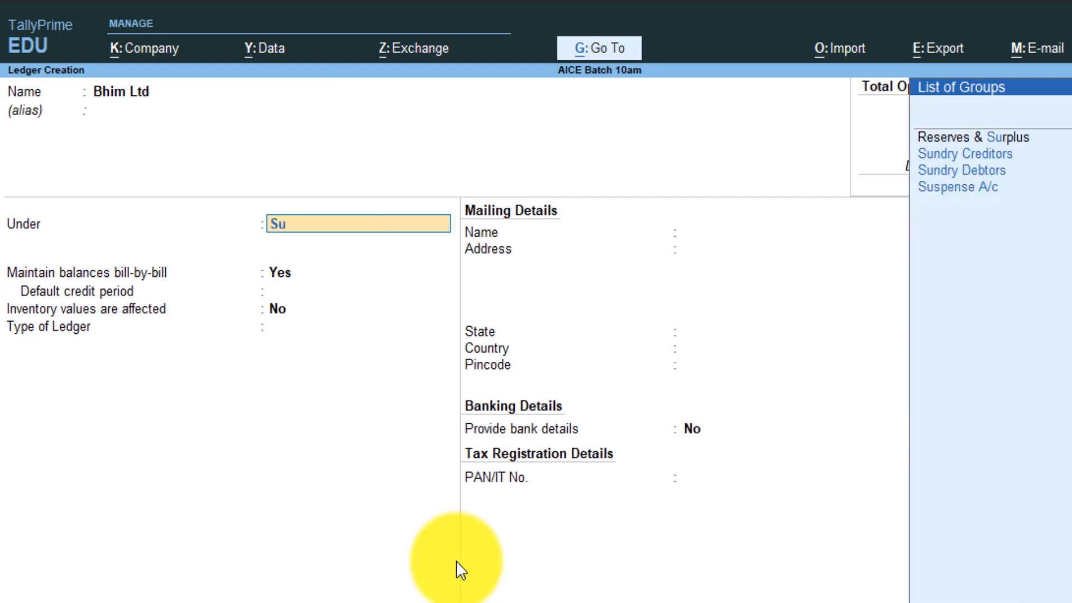
key("Down")
key("Down")
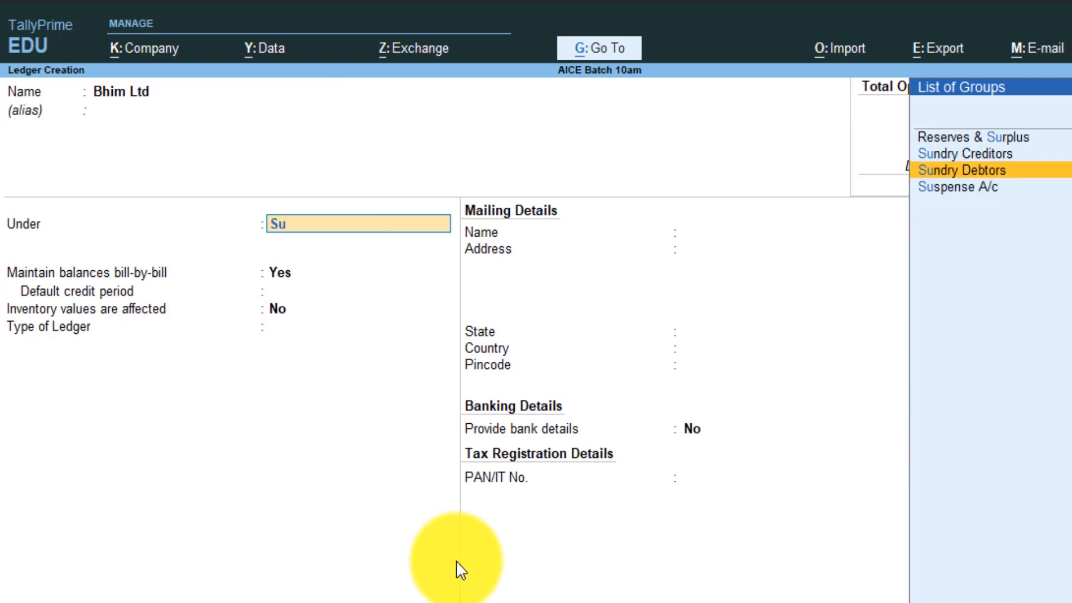
key("Return")
- Keep the default credit, mailing, banking and tax details for Bhim Ltd and set its opening balance to 40,000.00 Dr
key("Return")
key("Return")
key("Return")
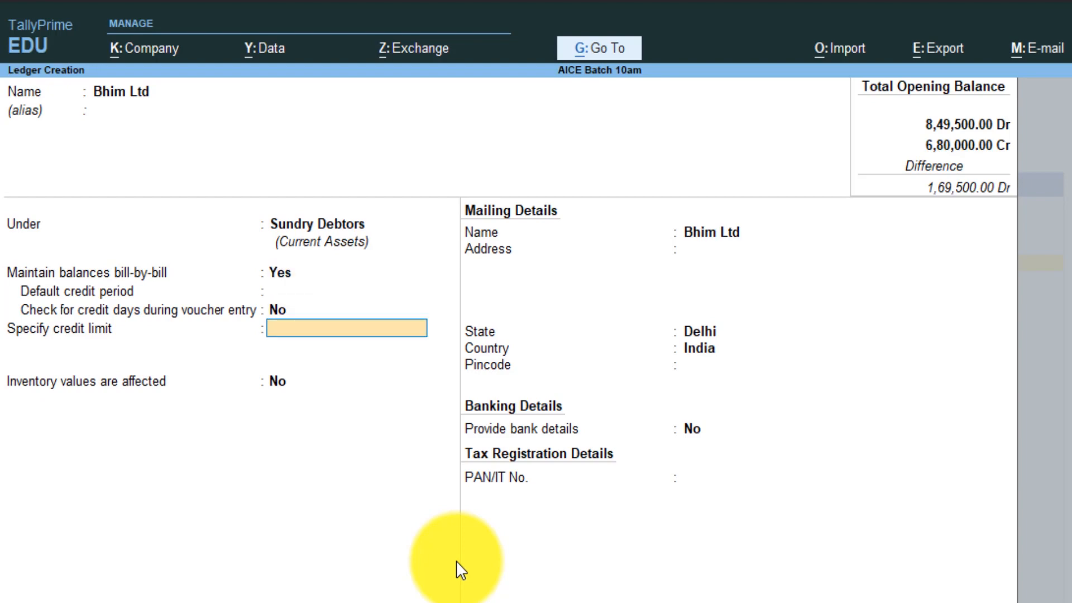
key("Return")
key("Return")
key("Return")
key("Return")
key("Return")
key("Return")
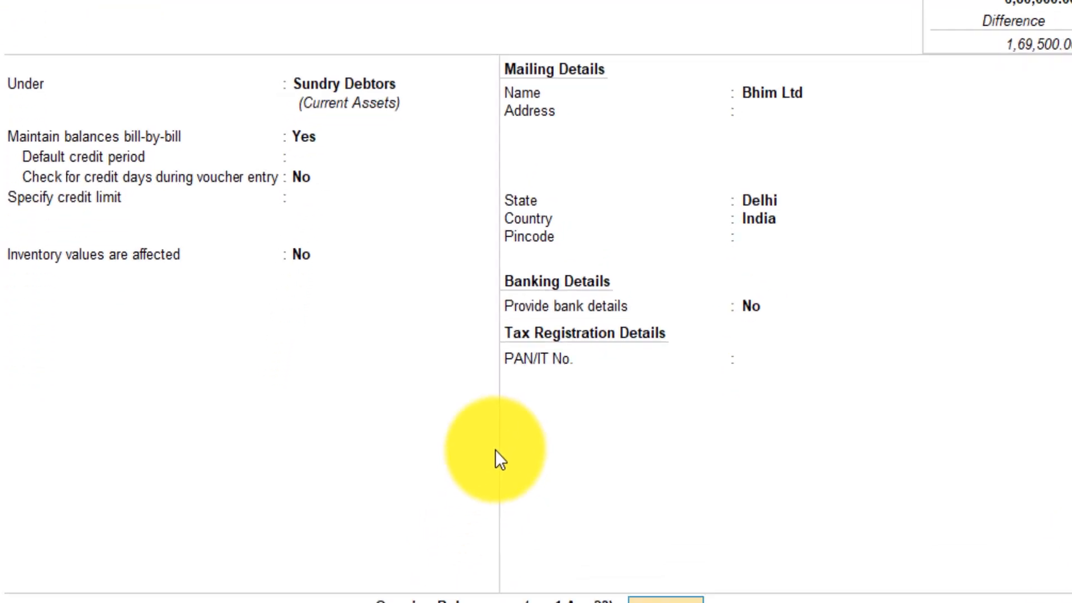
type("40000")
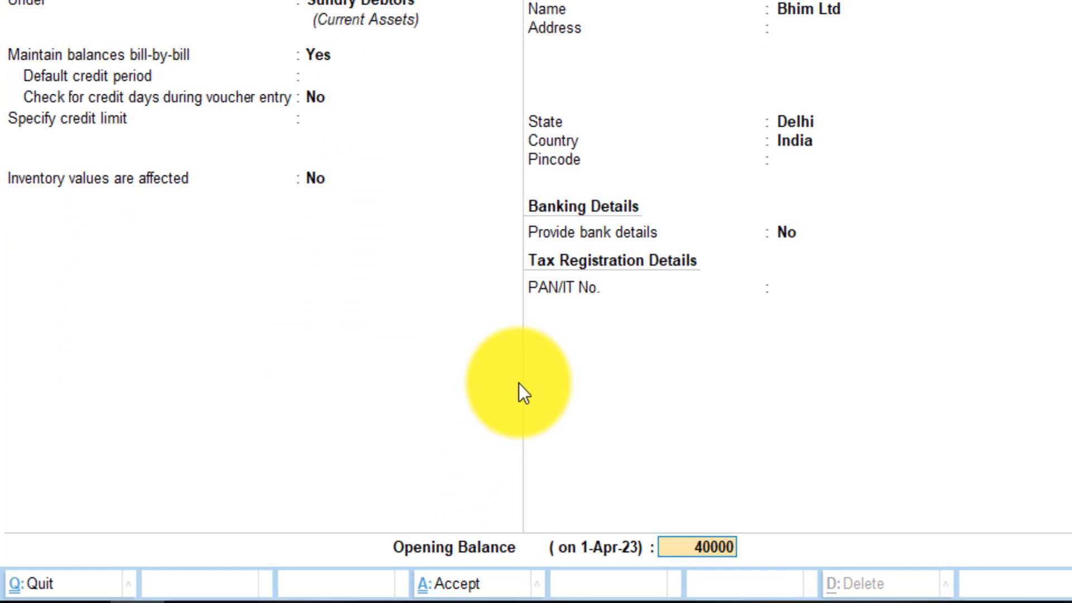
key("Return")
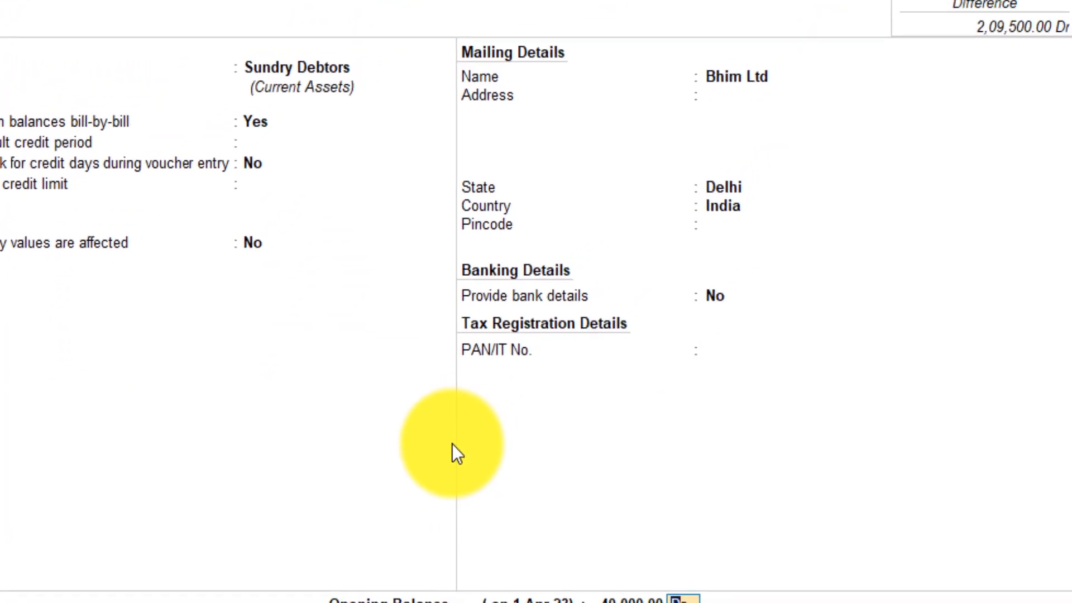
key("Return")
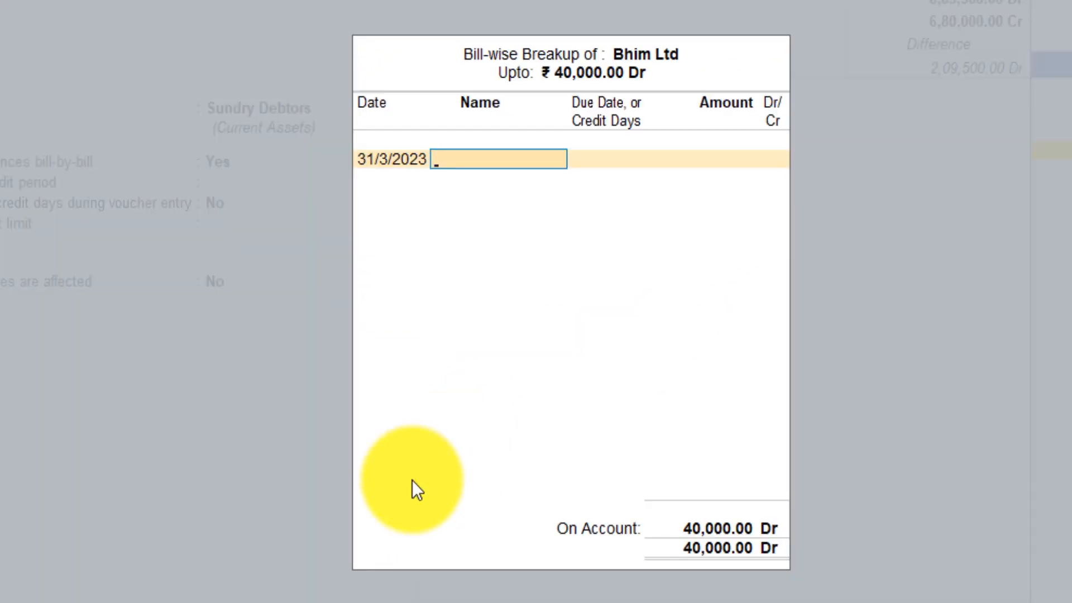
- Enter bill Bhim/03/009 dated 31/3/2023 in the bill-wise breakup with an amount of 10,000.00 Dr
type("Bhim/03")
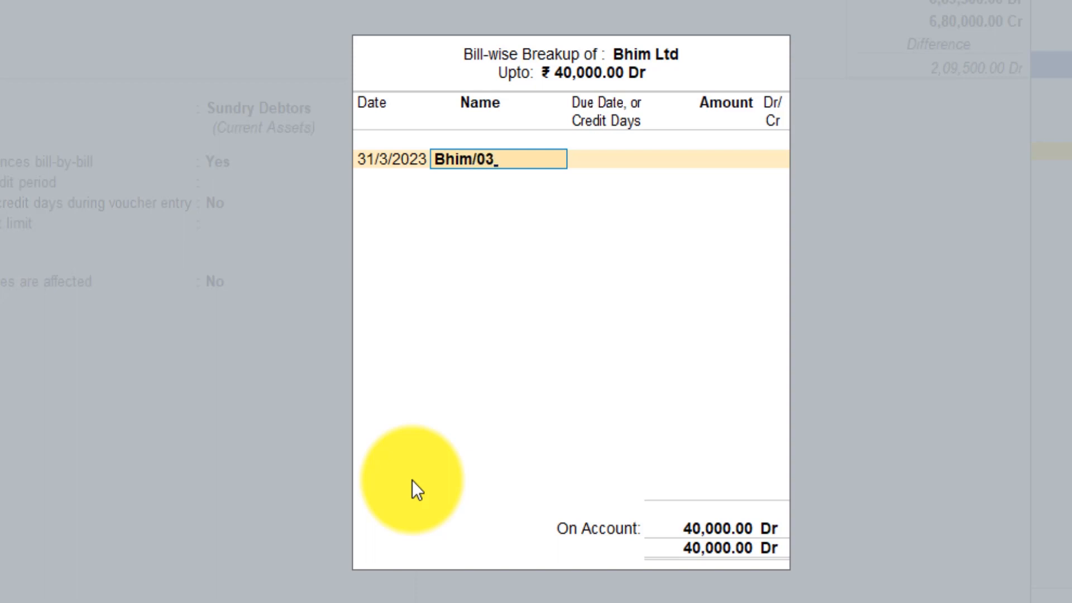
type("/009")
key("Return")
key("Return")
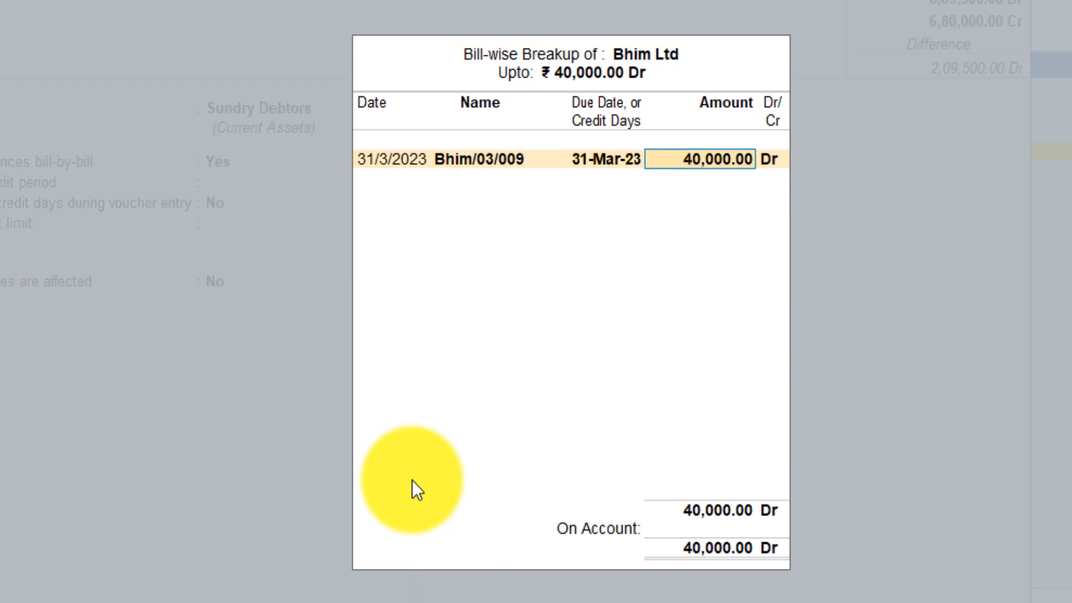
type("10,000")
key("Return")
- Add a second bill Bhim/03/010 dated 31/3/2023 for 30,000.00 Dr to the breakup and save the Bhim Ltd ledger
type("31-")
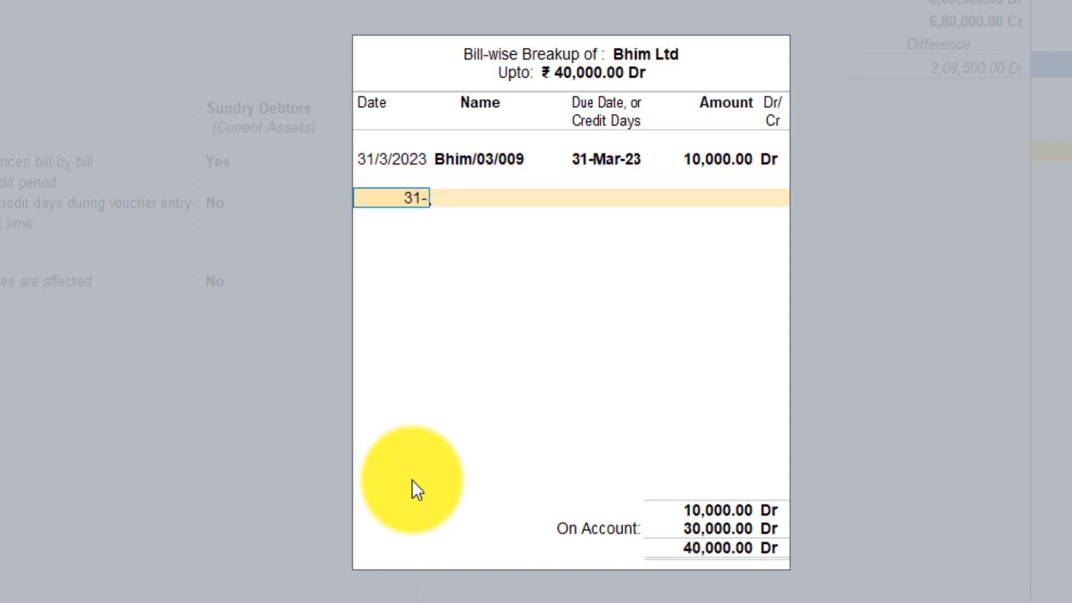
type("3-23")
key("Return")
type("B")
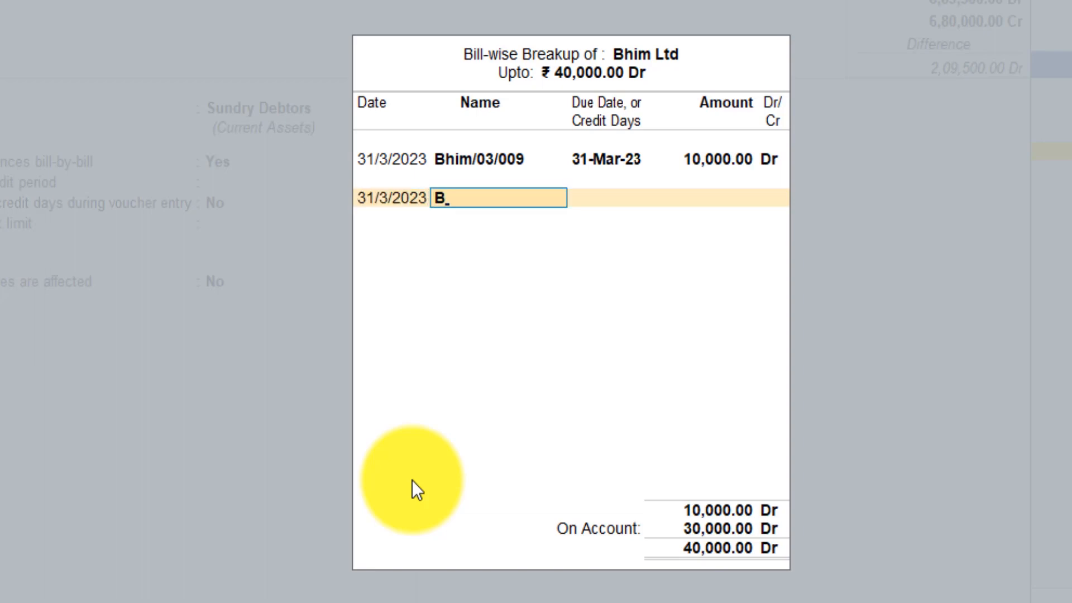
type("him/03/010")
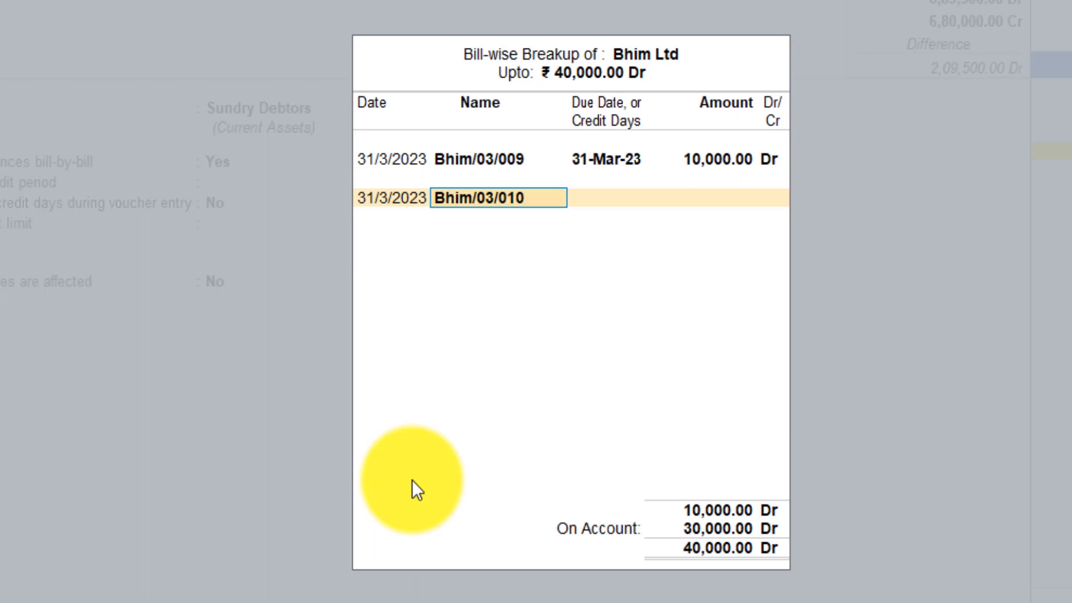
key("Return")
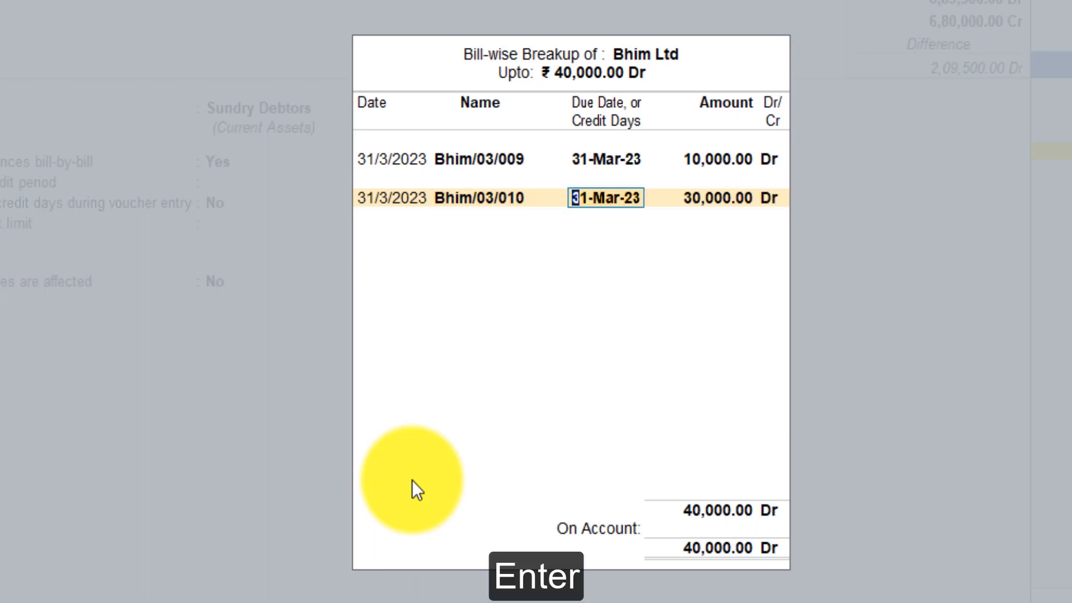
key("Return")
key("Return")
key("Return")
key("Return")
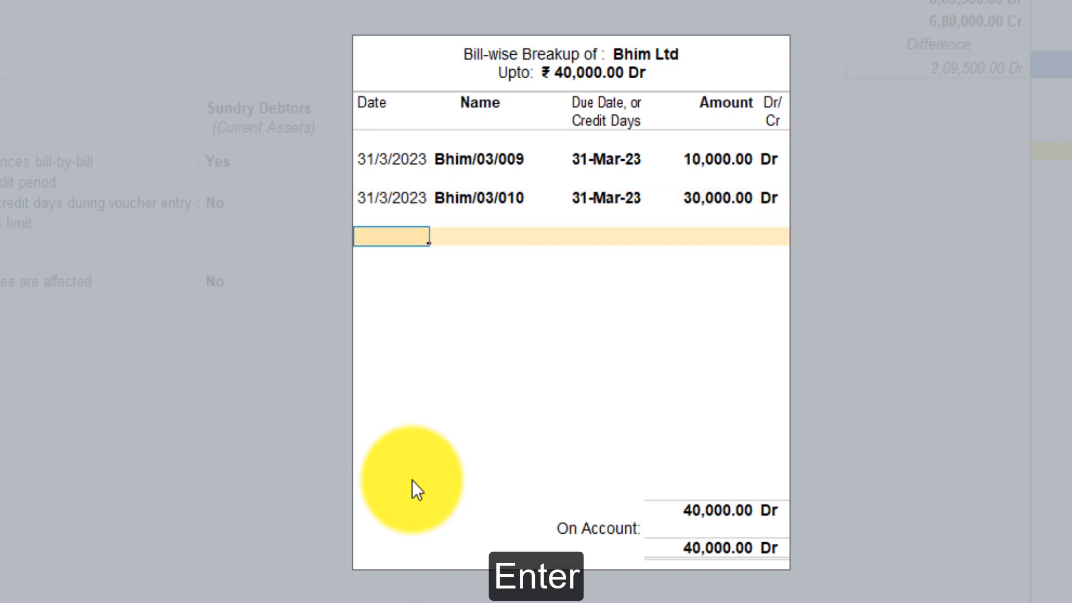
key("Return")
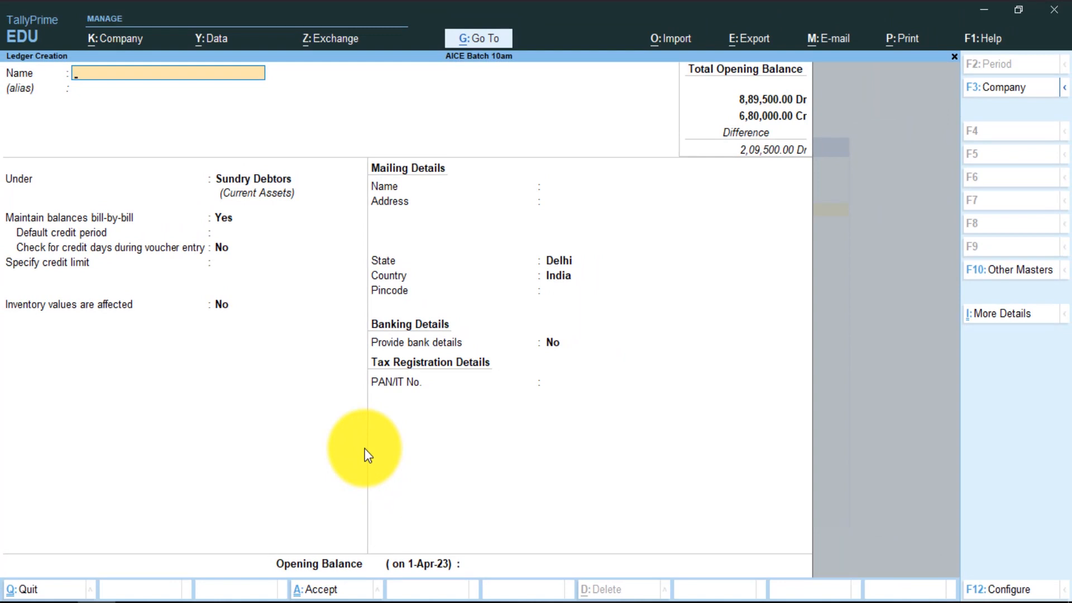
- Leave ledger creation, return to the Gateway of Tally and open a new receipt voucher
key("Escape")
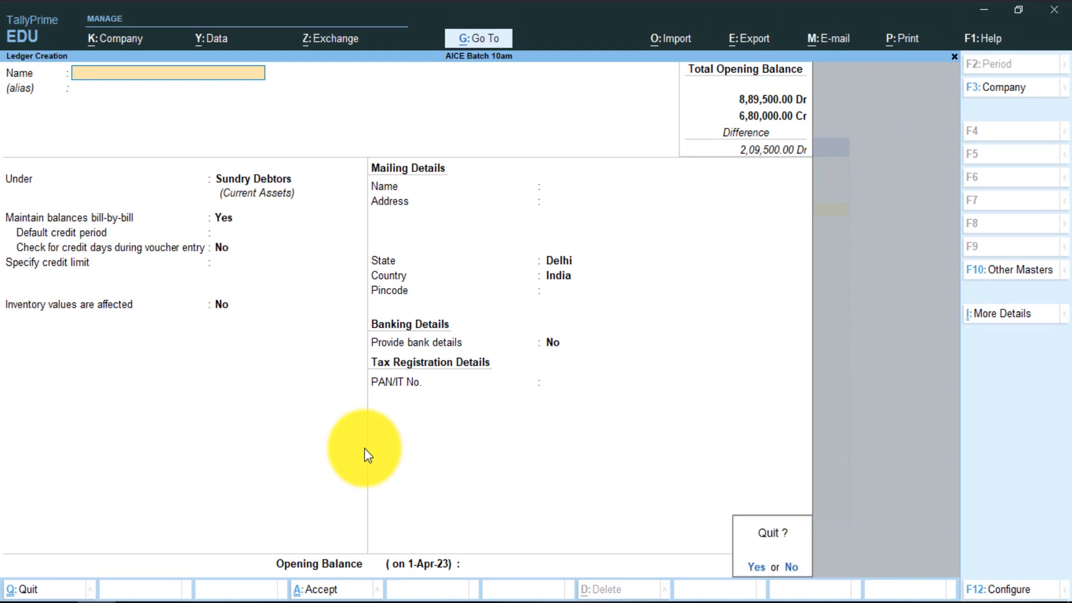
key("Return")
key("Escape")
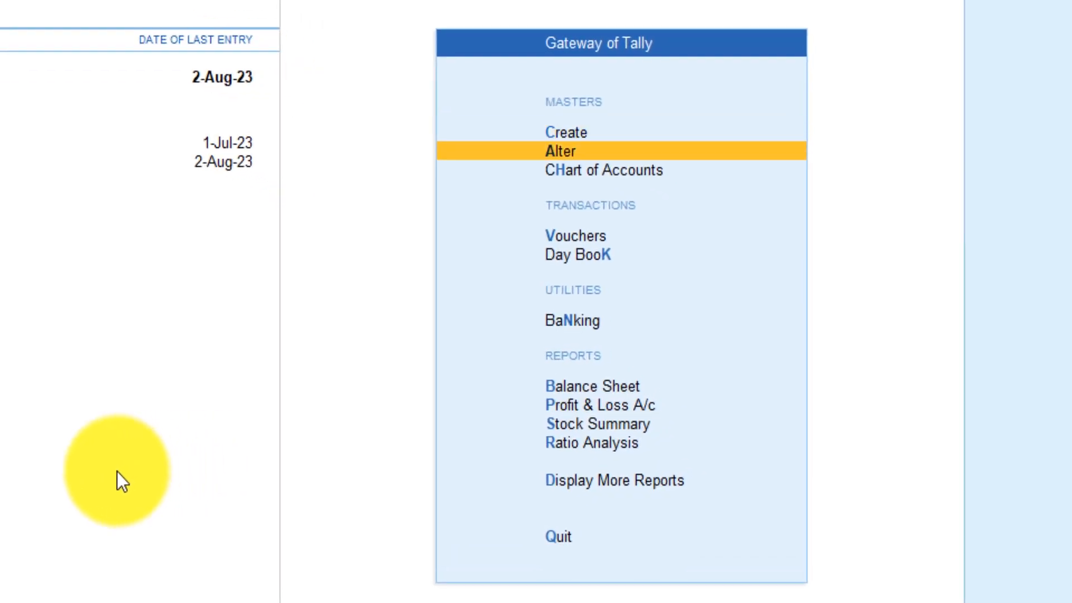
key("Down")
key("Down")
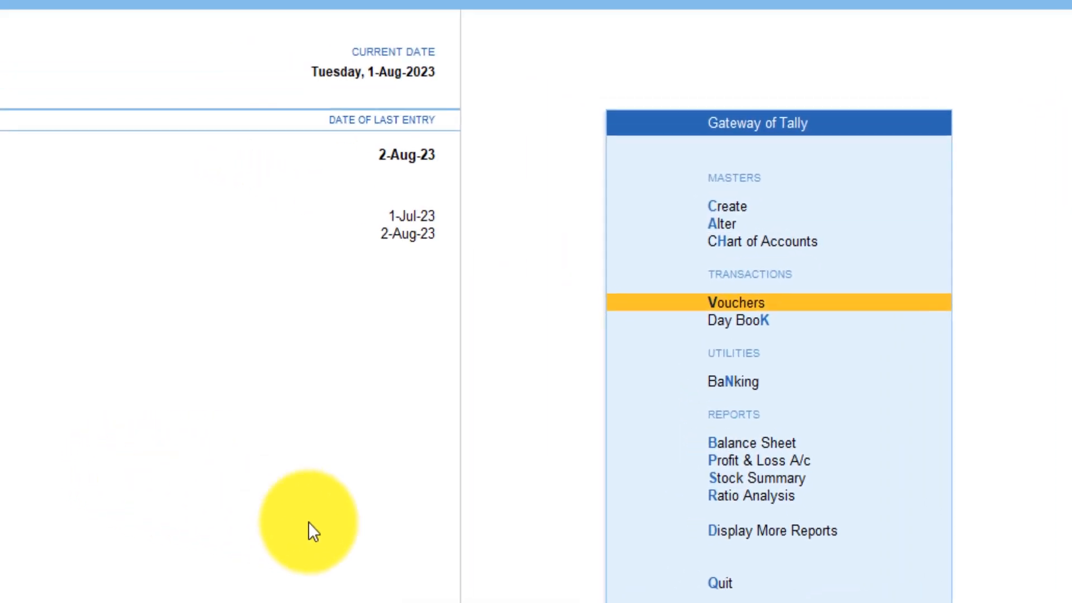
key("Return")
- Choose Bhim Ltd as the credited ledger in the receipt voucher
left_click(517, 376)
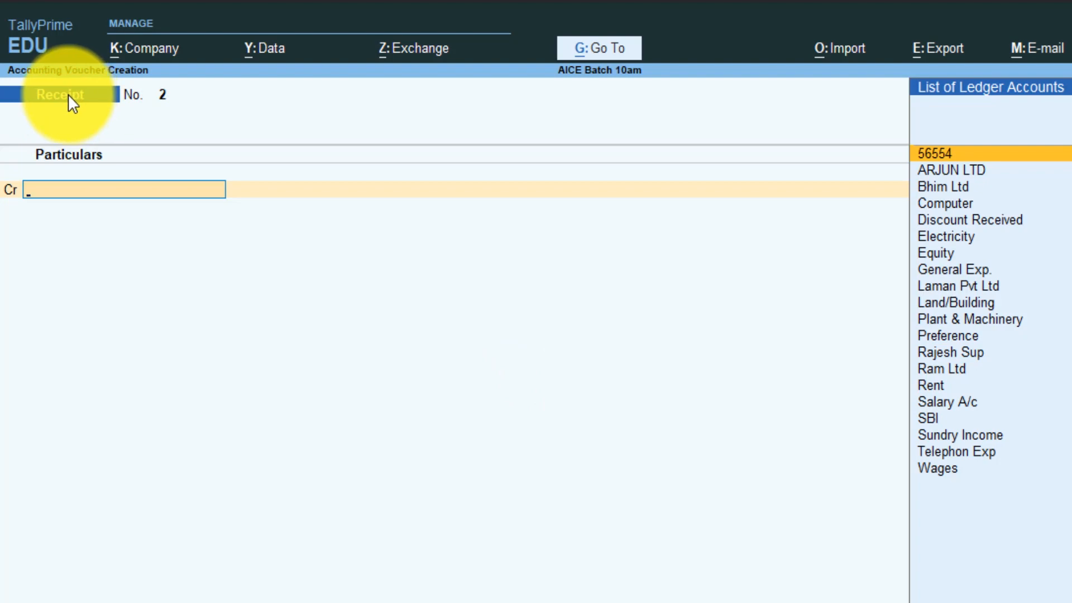
left_click(522, 366)
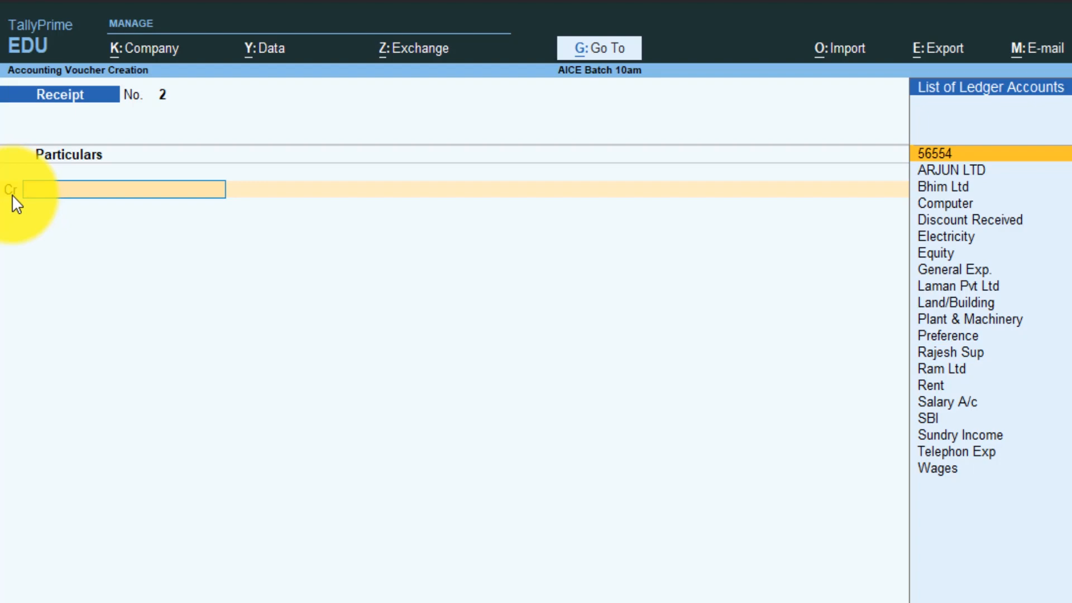
type("Bhi")
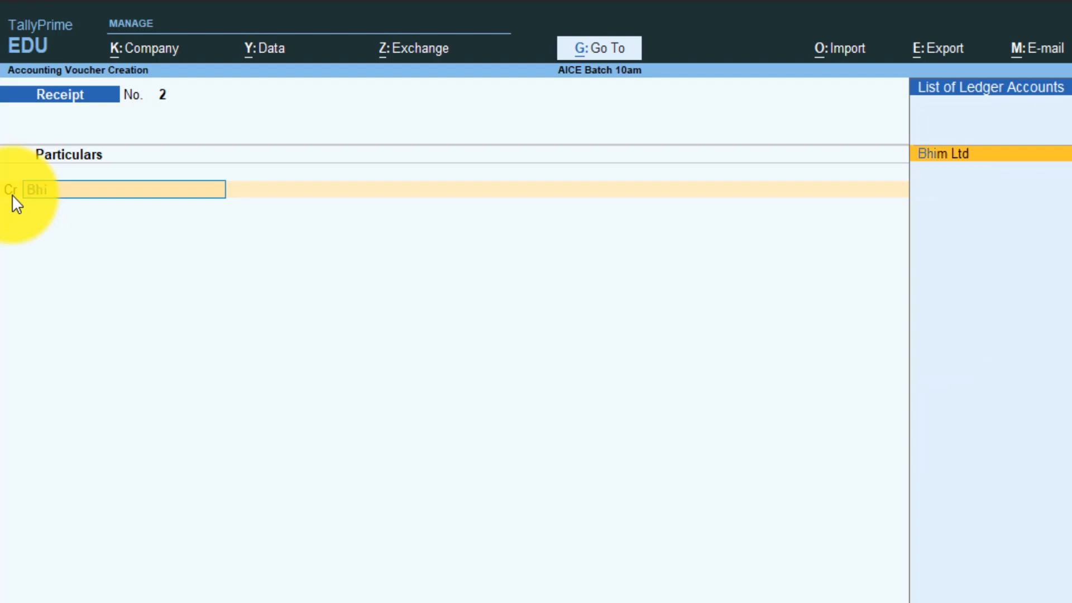
key("Return")
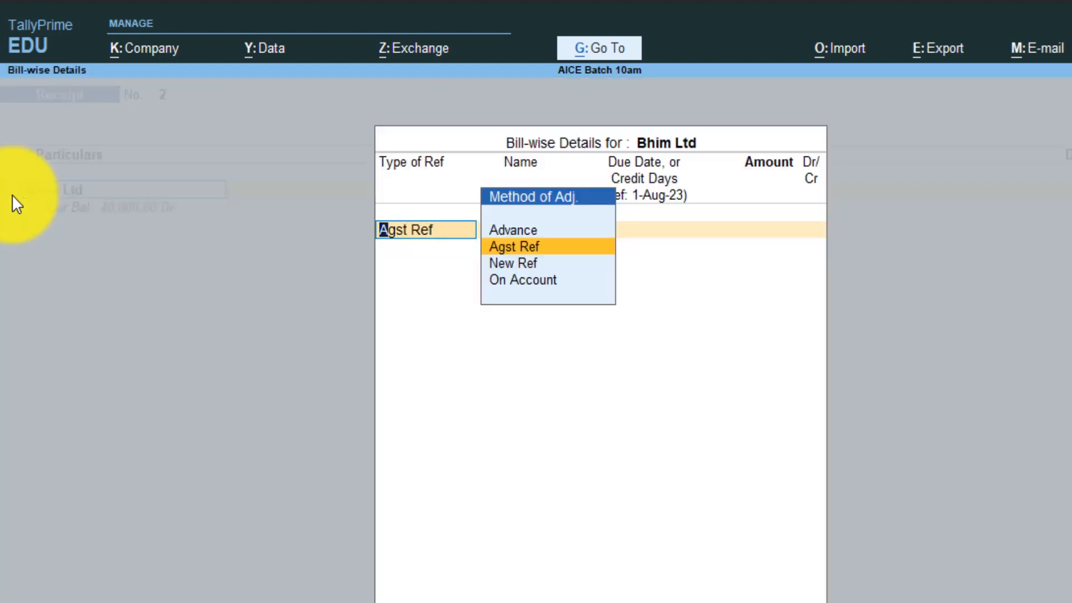
- Examine the bill adjustment methods Advance, Agst Ref, New Ref and On Account for Bhim Ltd
key("Up")
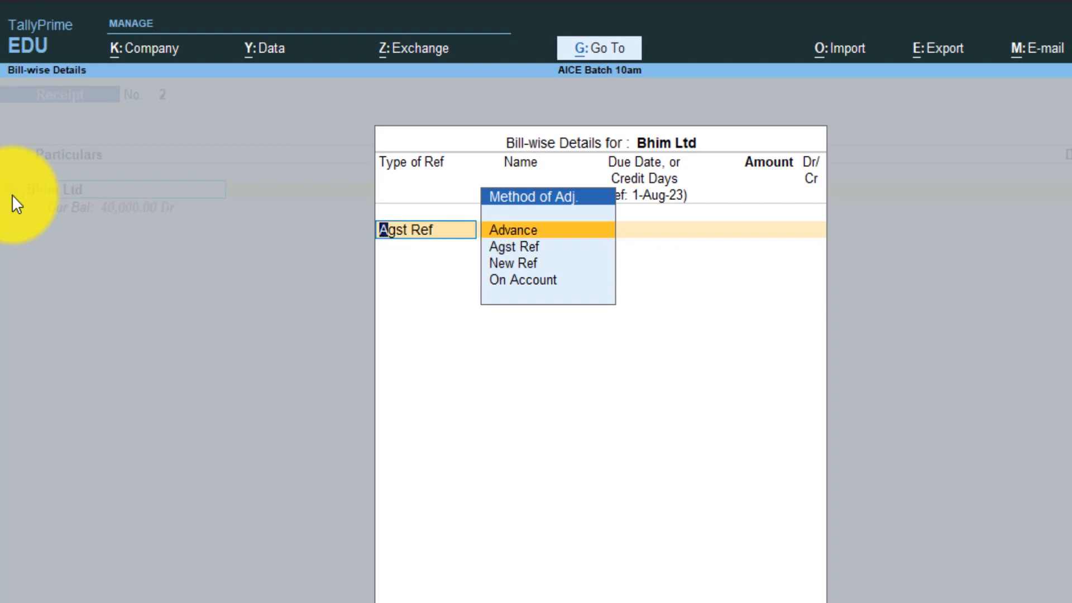
key("Down")
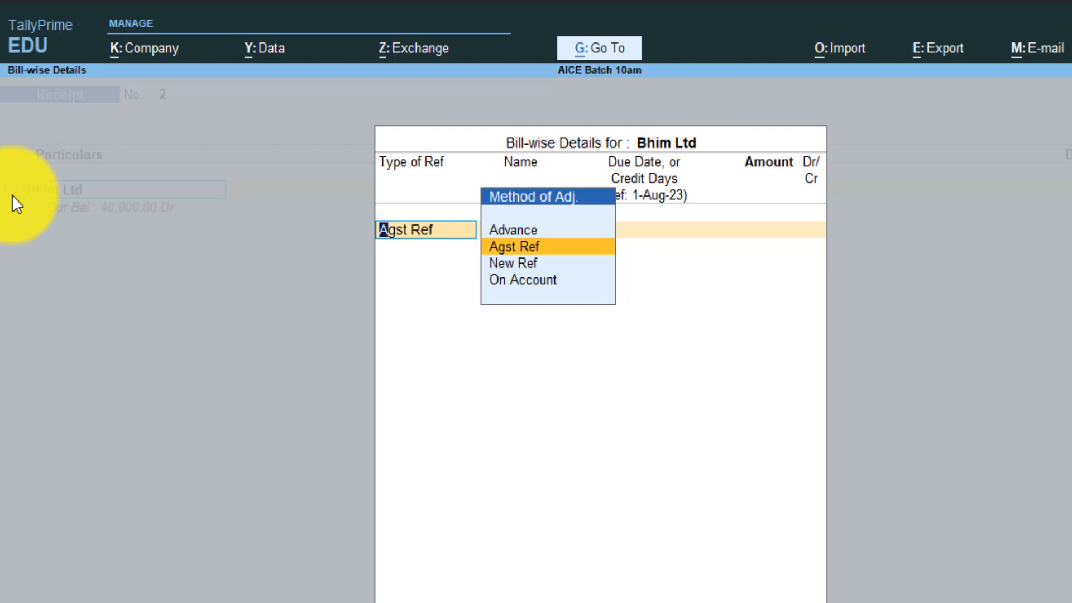
key("Down")
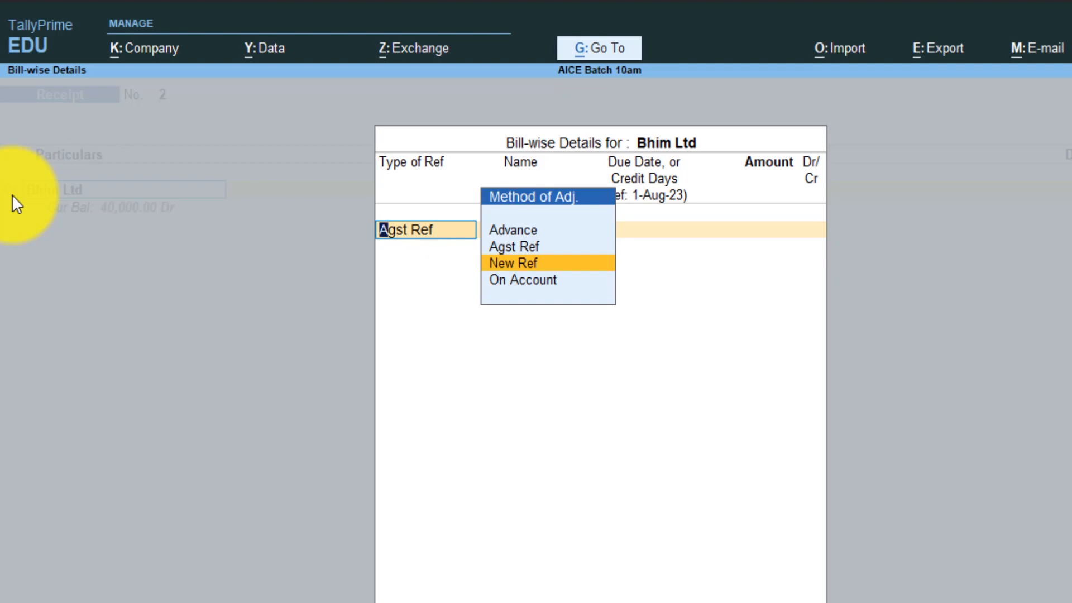
key("Up")
key("Up")
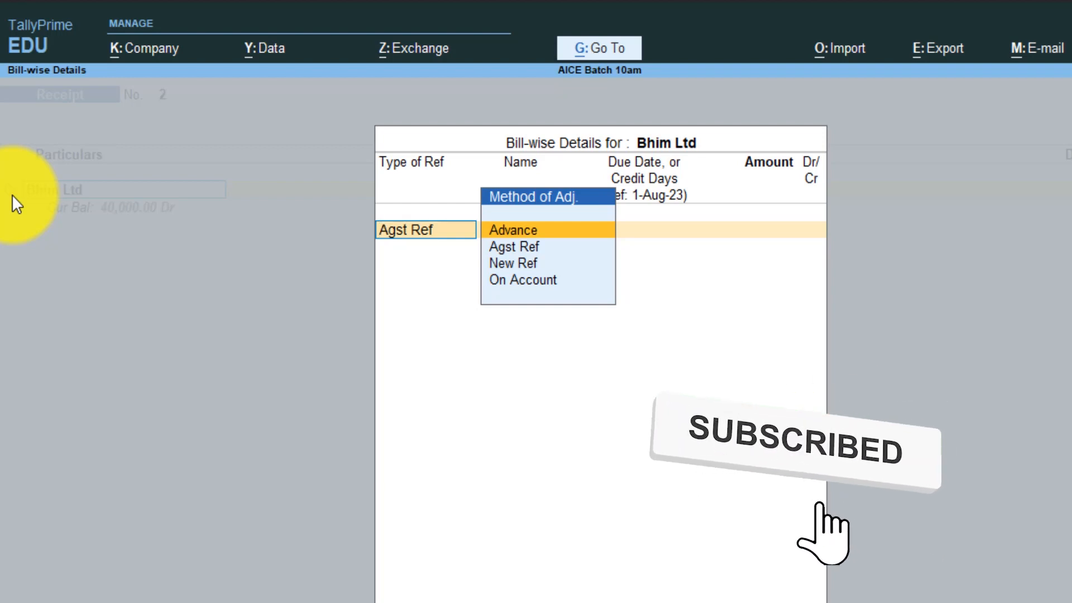
key("Down")
key("Down")
key("Down")
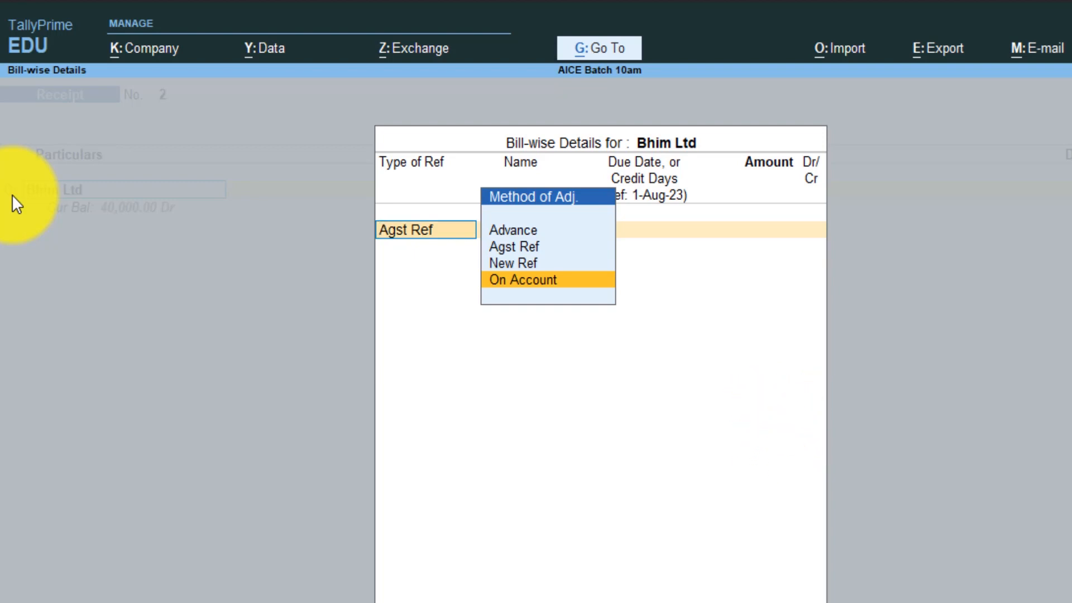
- Adjust the receipt with Agst Ref against pending bill Bhim/03/009 for 10,000.00 Cr
key("Up")
key("Up")
key("Return")
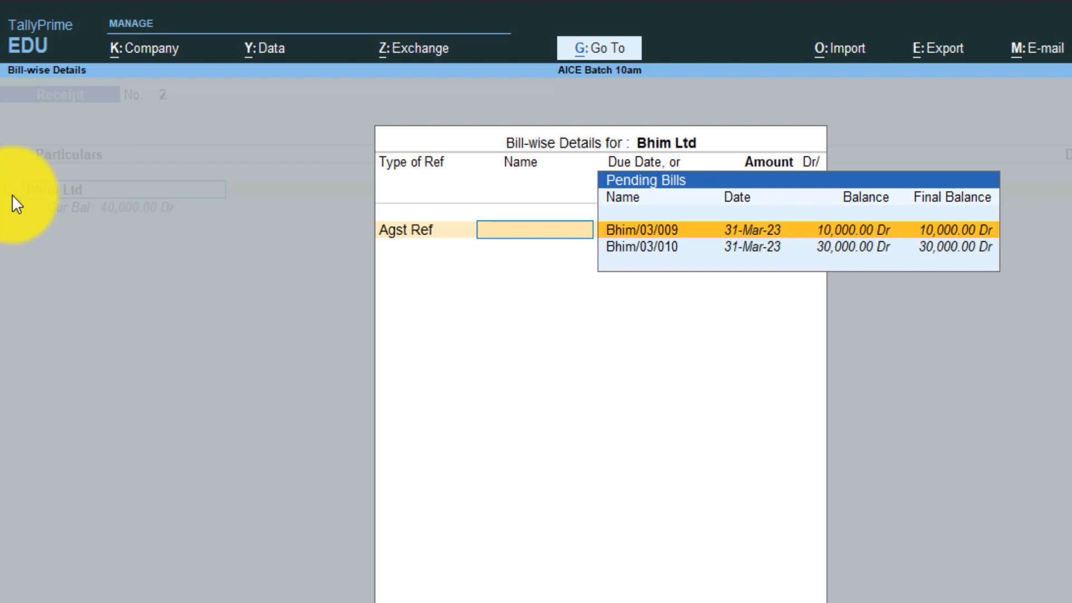
key("Return")
key("Return")
key("Return")
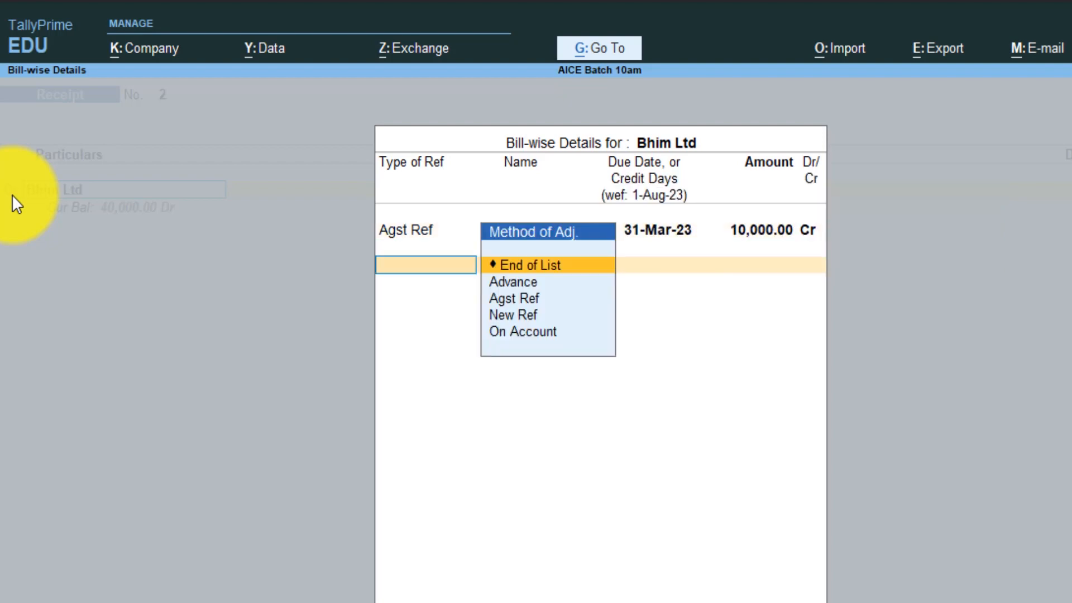
- Adjust pending bill Bhim/03/010 with Agst Ref for 30,000.00 Cr and accept the 40,000.00 credit to Bhim Ltd
key("Down")
key("Down")
key("Return")
key("Return")
key("Return")
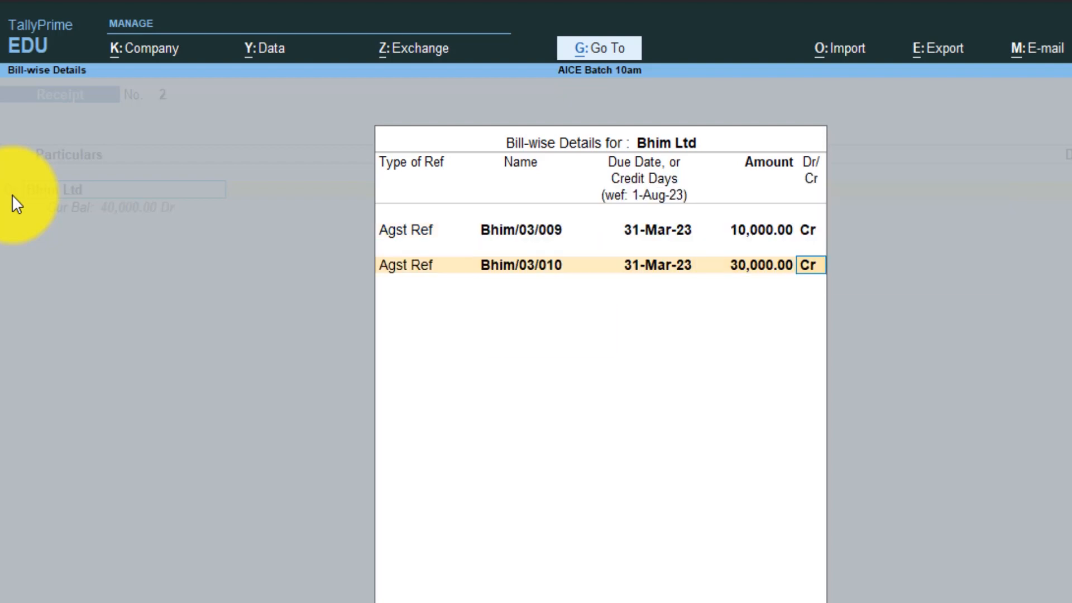
key("Return")
key("Return")
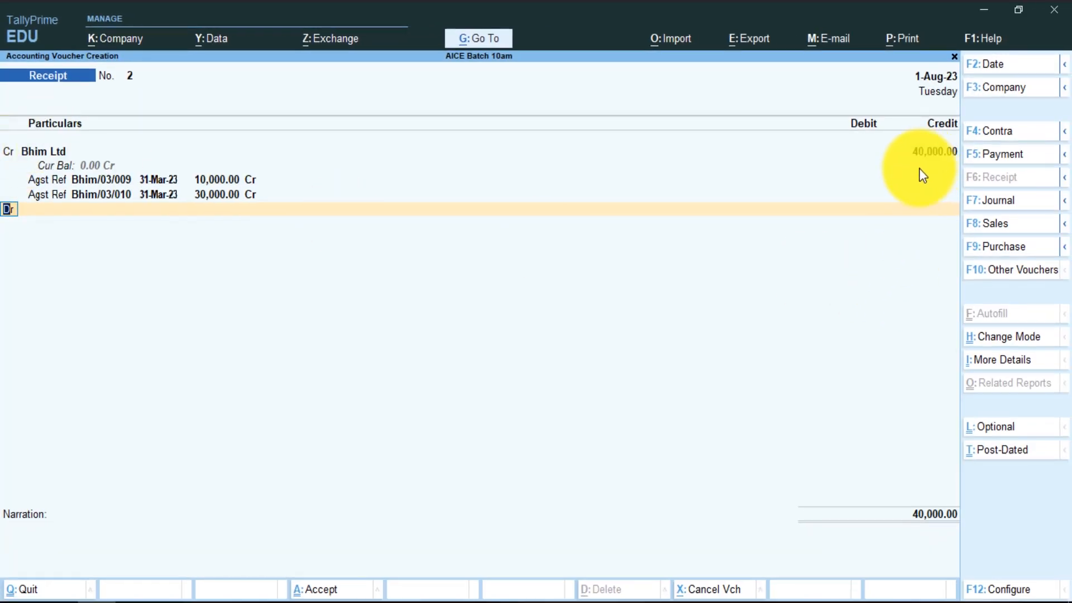
- Debit Cash with 39,600 in the receipt voucher and add another debit line
key("Return")
type("C")
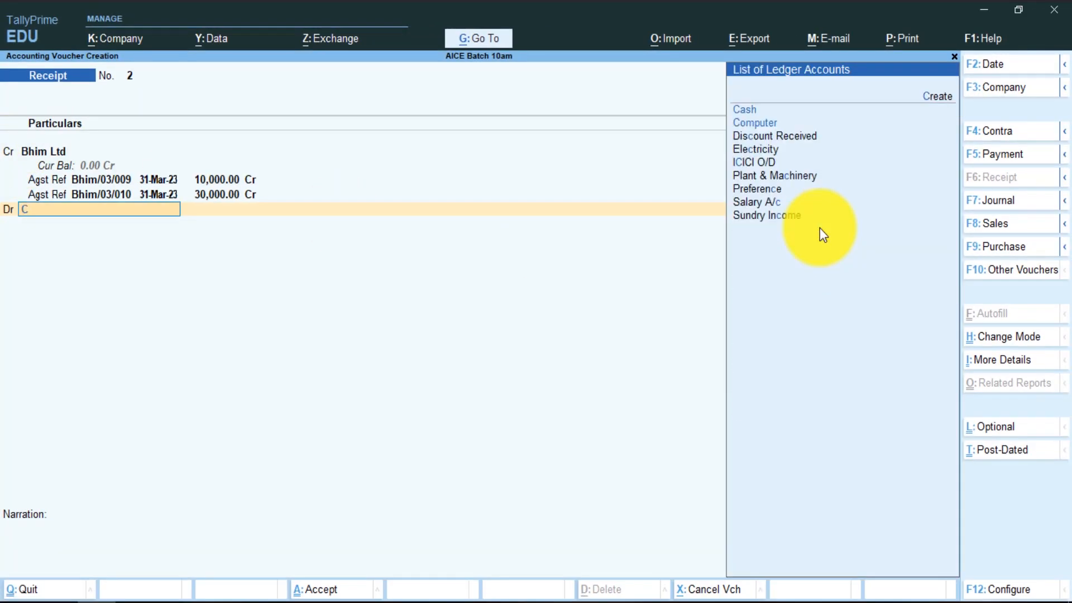
key("Return")
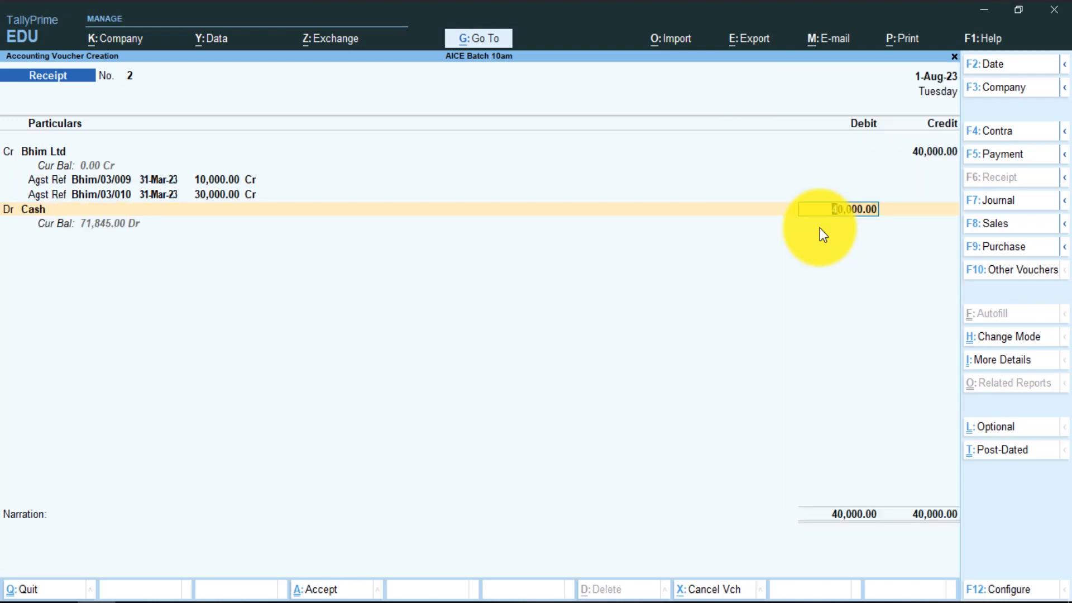
type("39600")
key("Return")
key("Return")
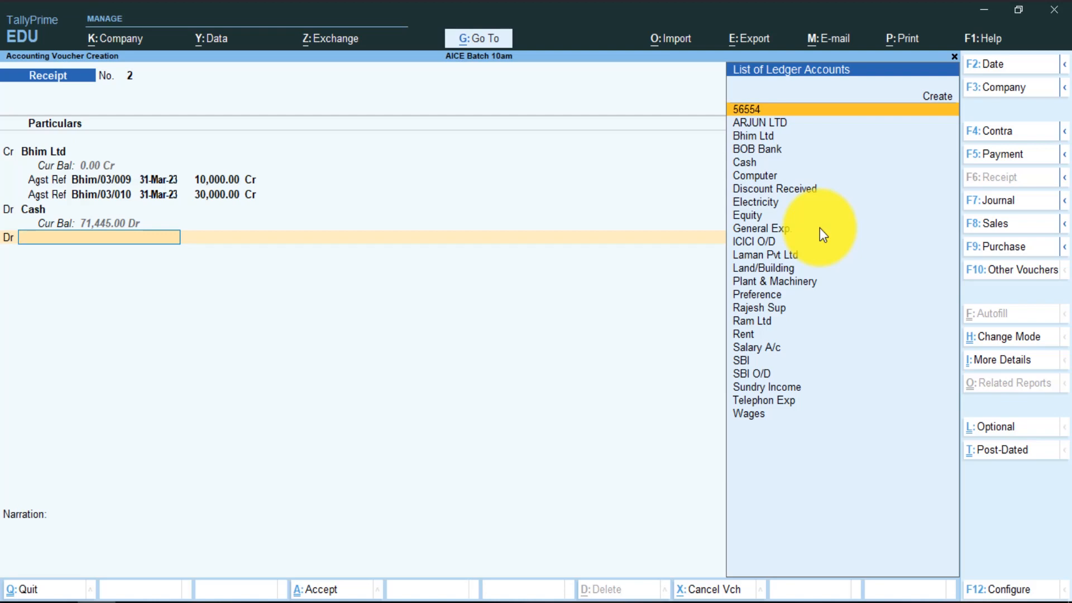
- Start a new ledger from within the voucher and name it Discount Allow, leaving the alias blank
key("alt+c")
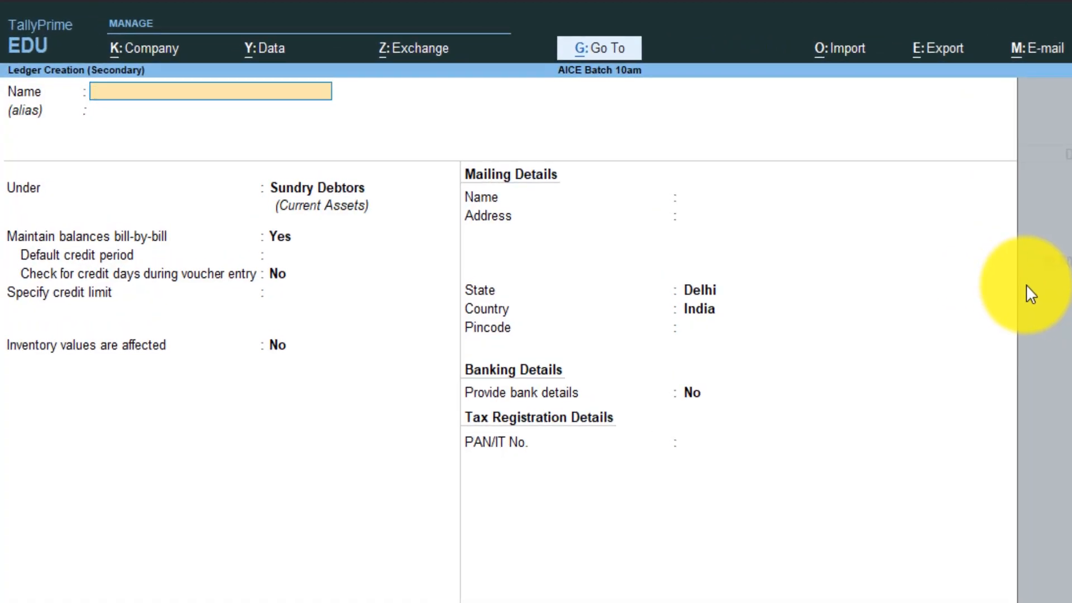
type("Discount Allow")
key("Return")
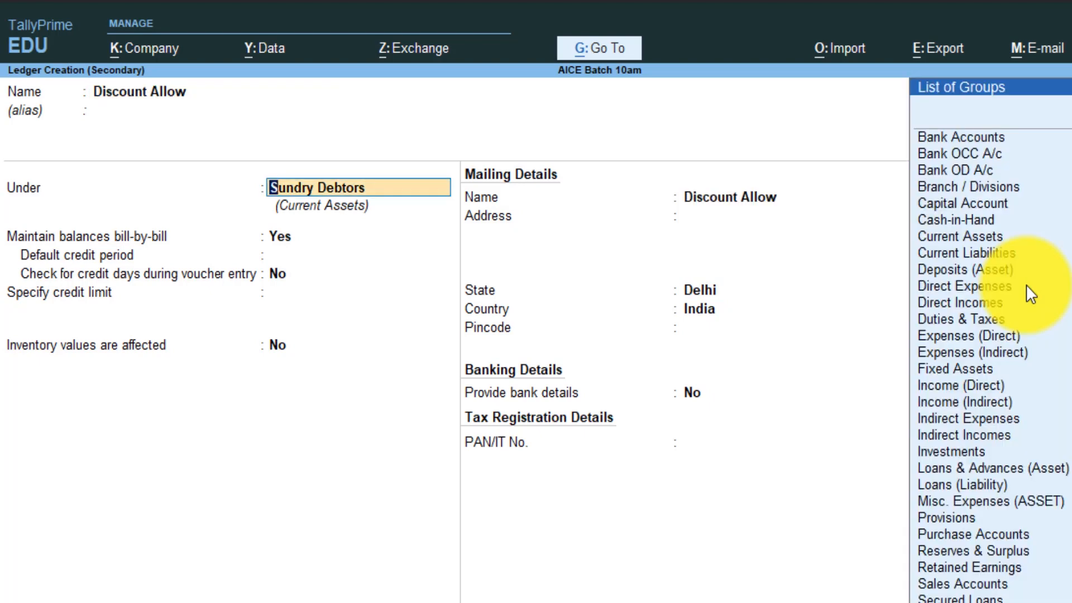
- Assign the Discount Allow ledger to the Indirect Expenses group
type("In")
key("Down")
key("Down")
key("Down")
key("Down")
key("Down")
key("Return")
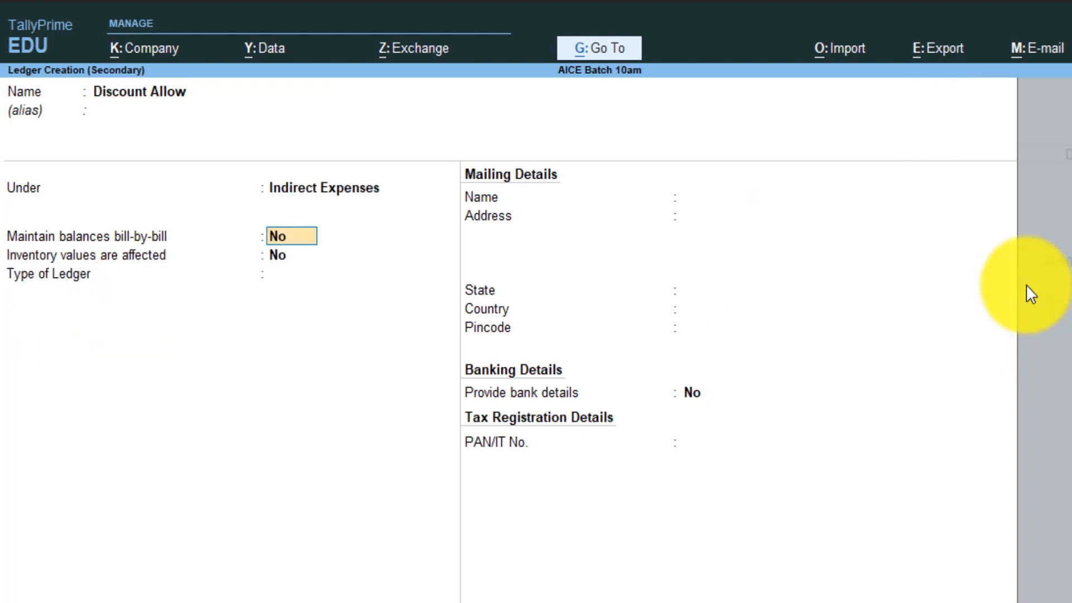
- Save the Discount Allow ledger with its remaining fields at their defaults and debit it with 400.00 in the receipt voucher
key("Return")
key("Return")
key("Return")
key("Return")
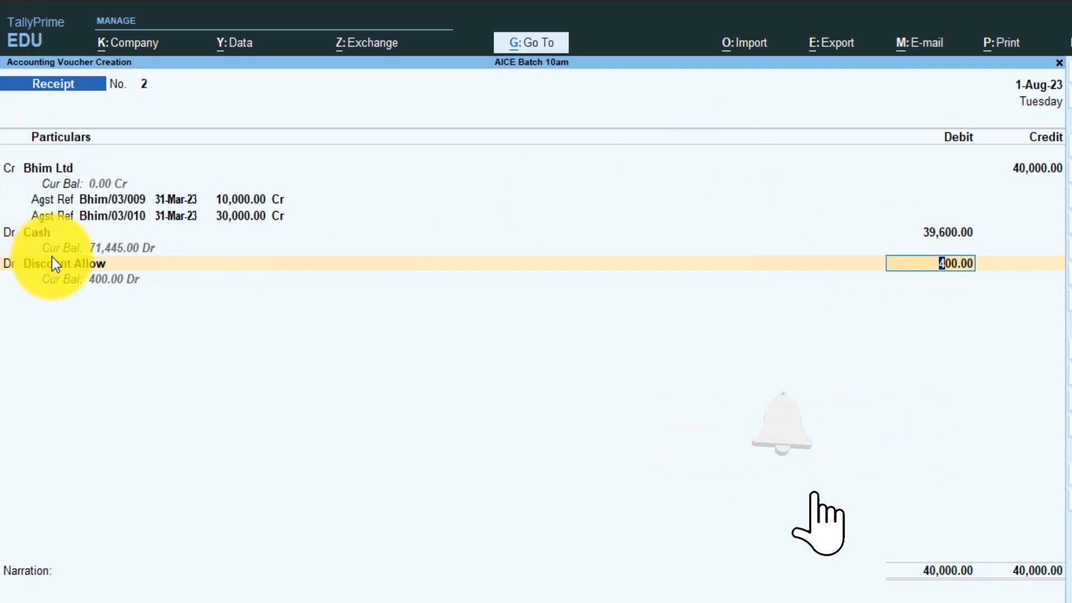
key("Return")
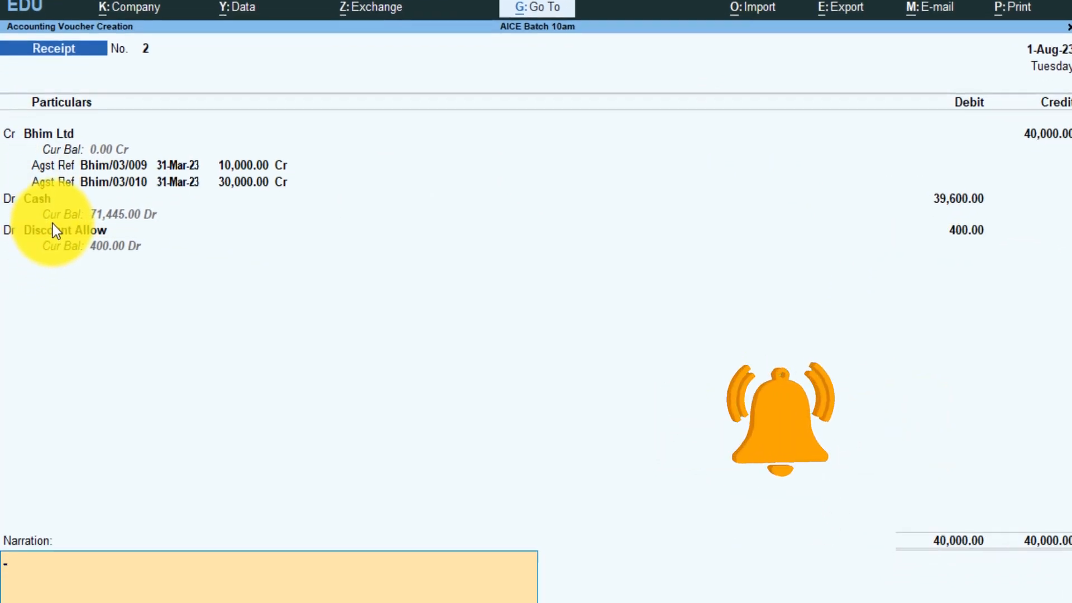
- Enter the narration "Recevid cash from bhim 1% cash" and save the receipt voucher
type("Recevid cas")
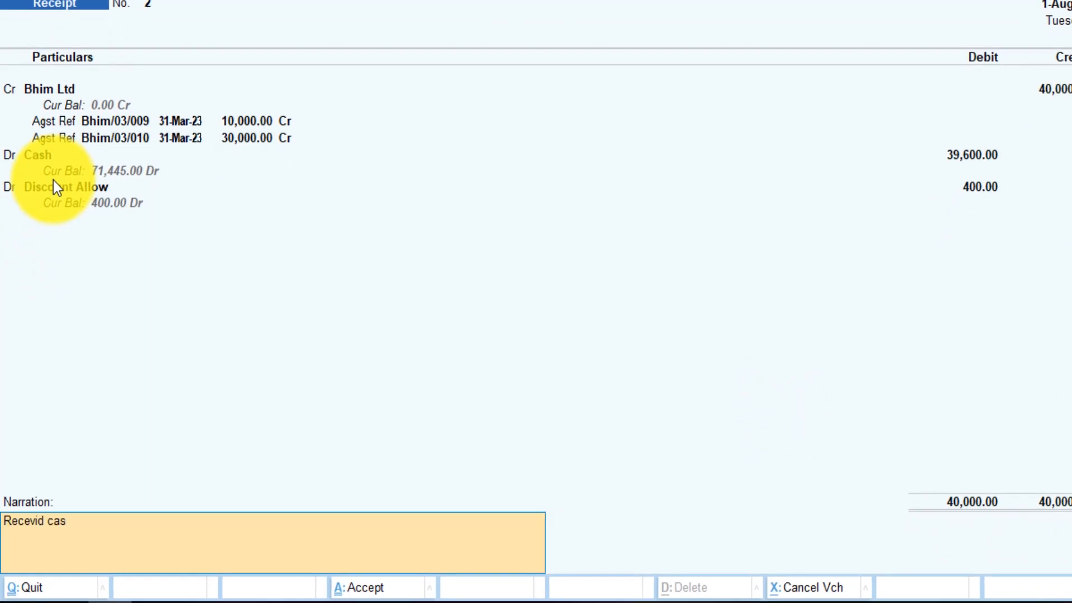
type("h from bhim 1% cas")
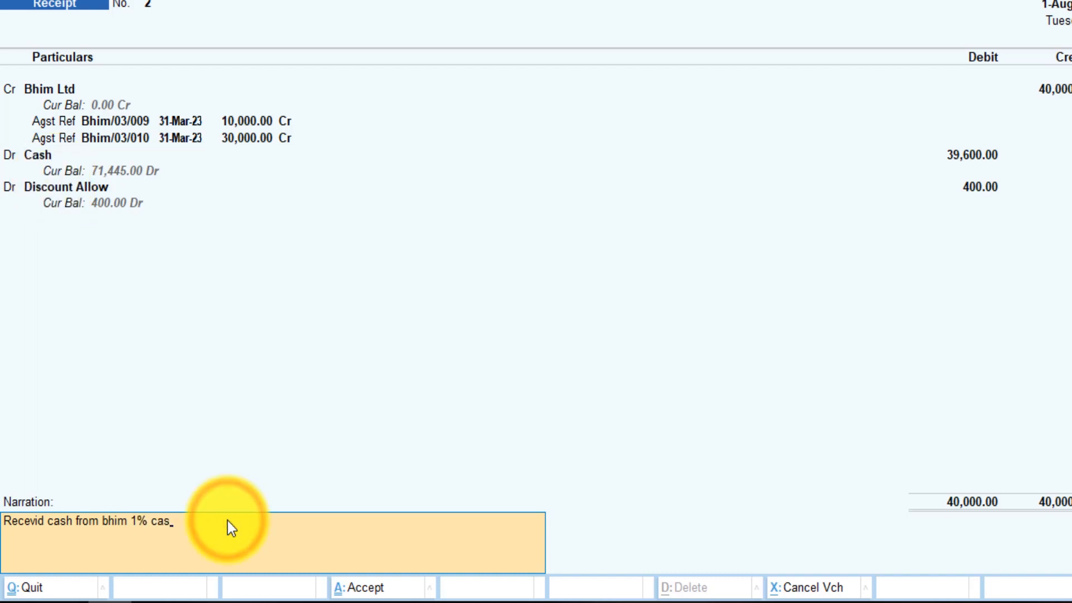
type("h")
key("Return")
key("Return")
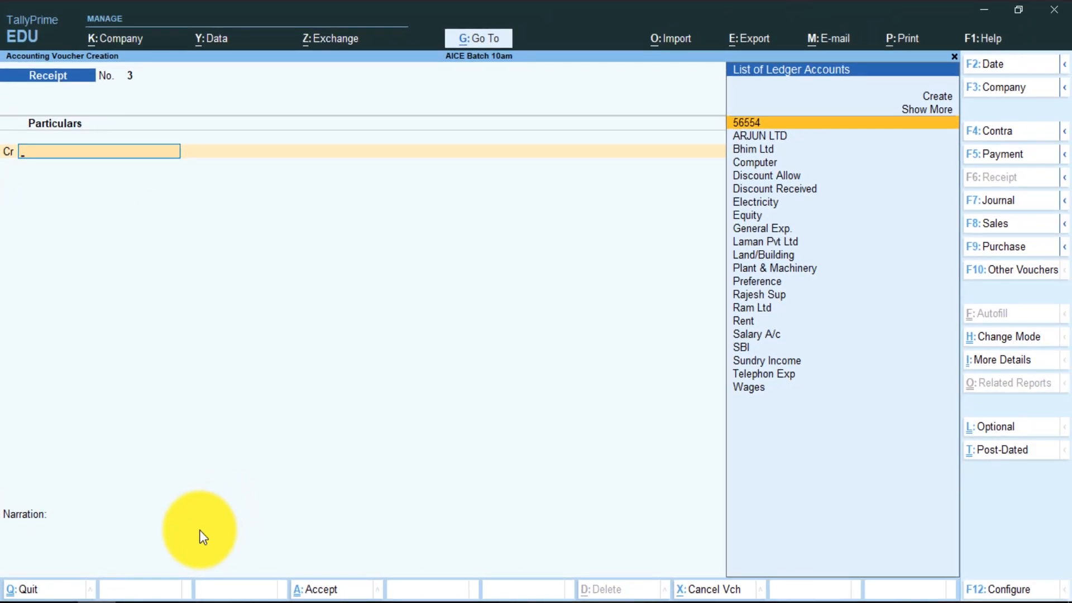
- Leave voucher creation and open the Day Book report
key("Escape")
key("Return")
key("Down")
key("Down")
key("Down")
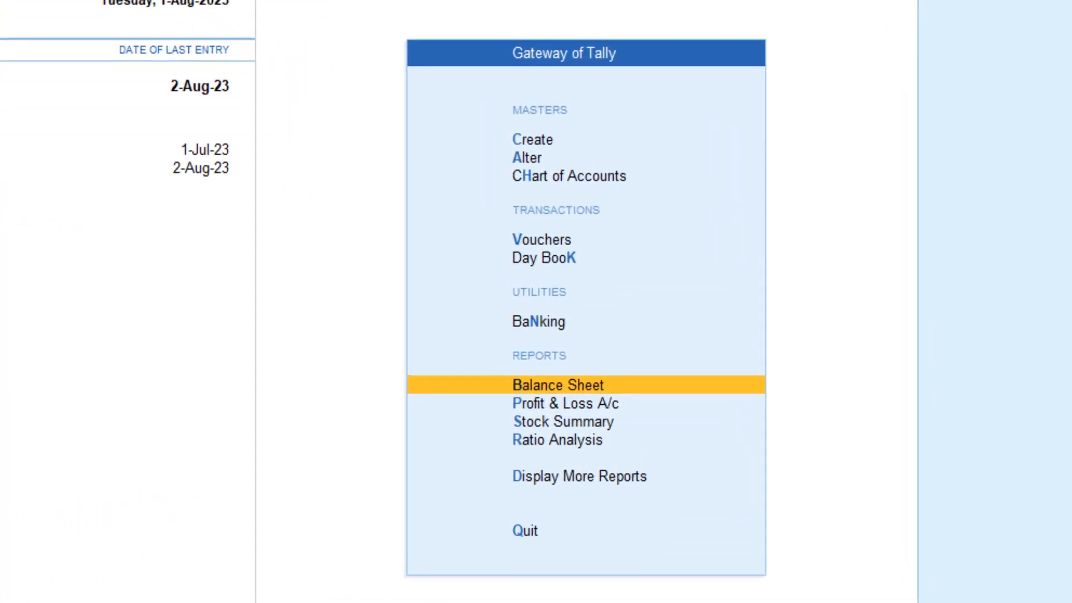
key("Down")
key("Down")
key("Down")
key("Down")
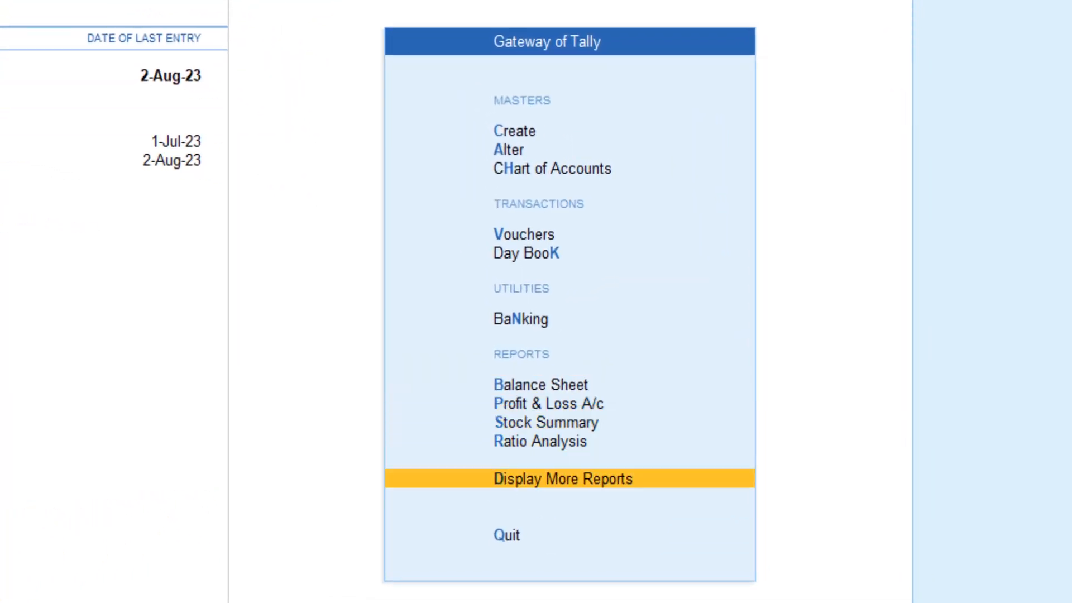
key("Return")
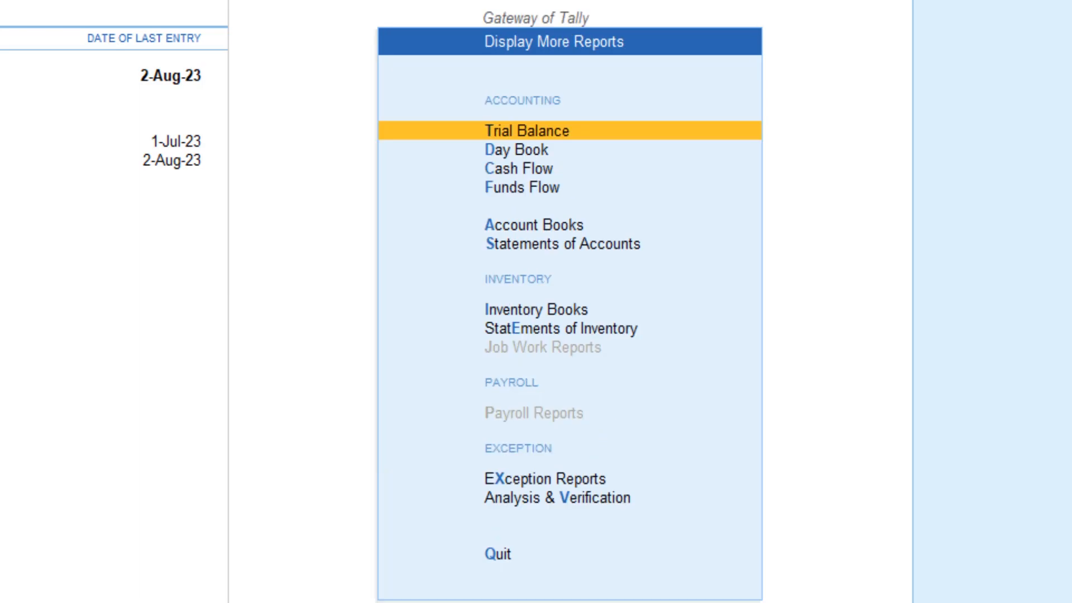
key("Down")
key("Return")
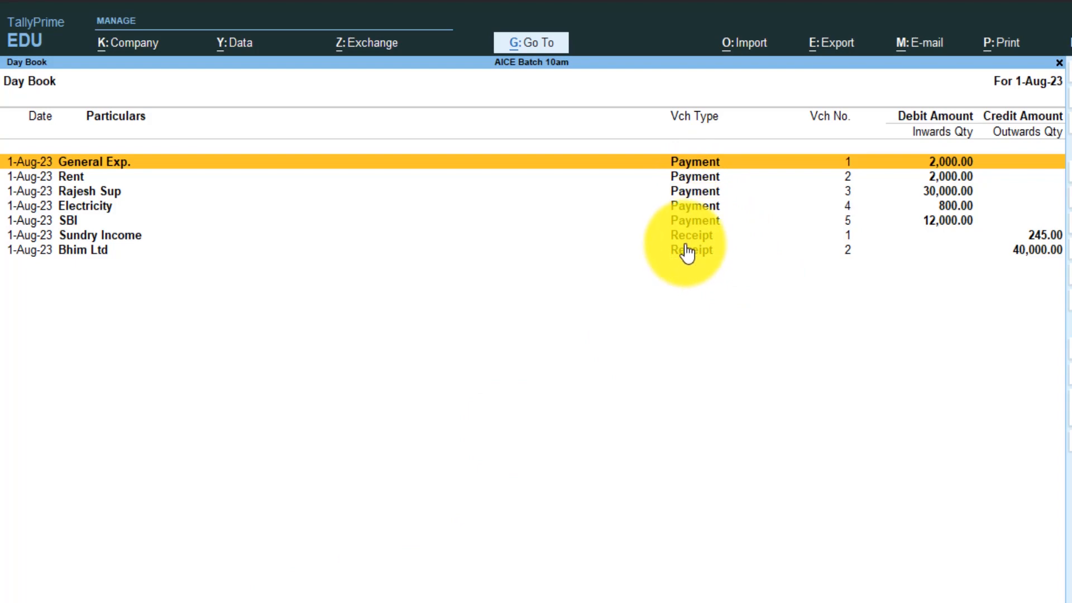
- Check the Sundry Income and Bhim Ltd receipt entries in the Day Book and open the Bhim Ltd receipt voucher
left_click(104, 239)
left_click(89, 257)
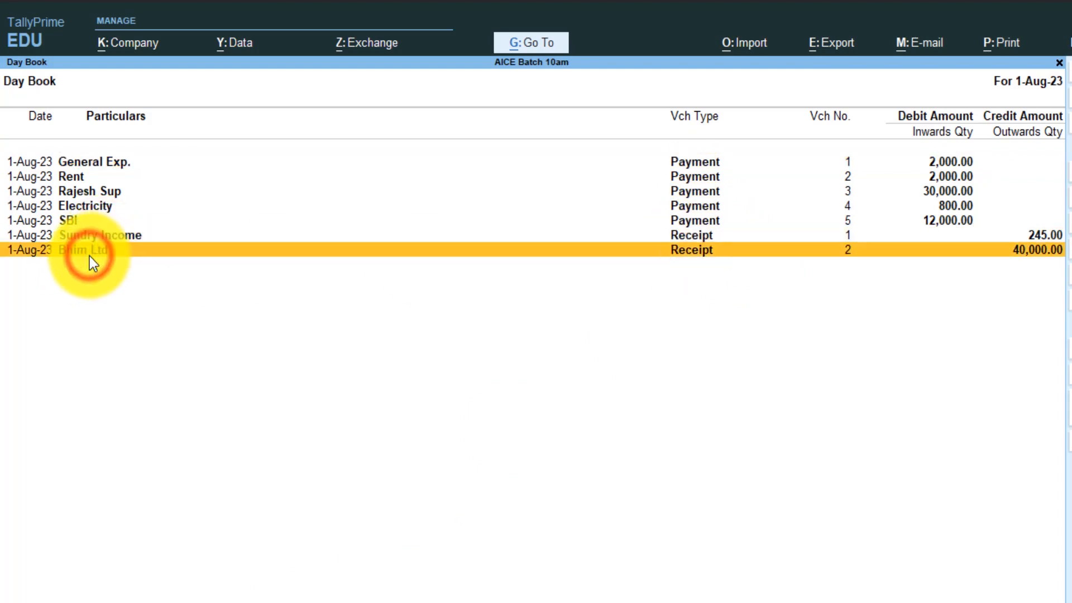
left_click(104, 237)
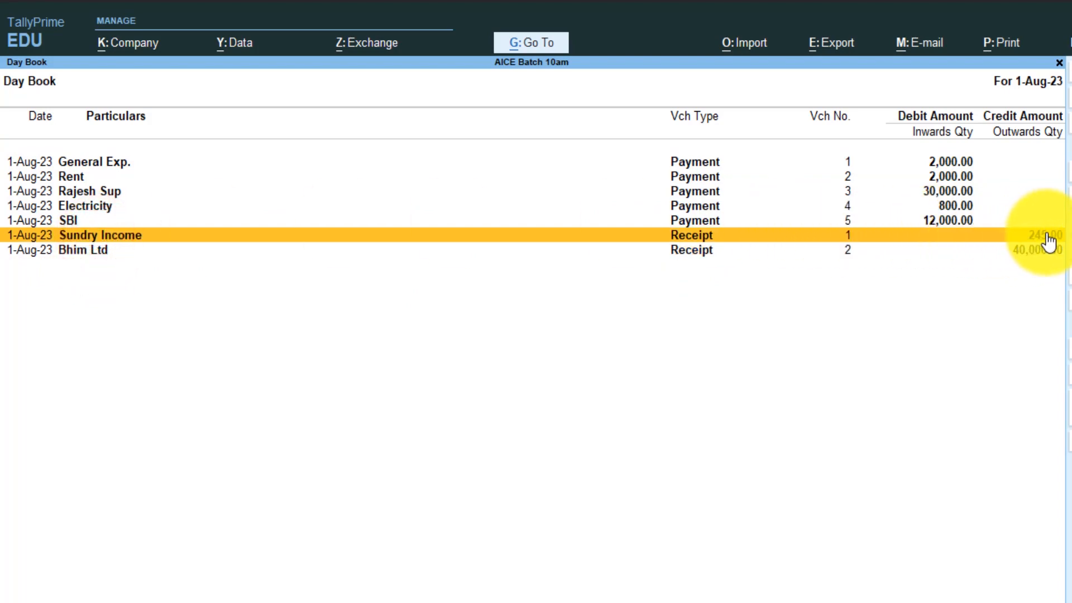
left_click(108, 256)
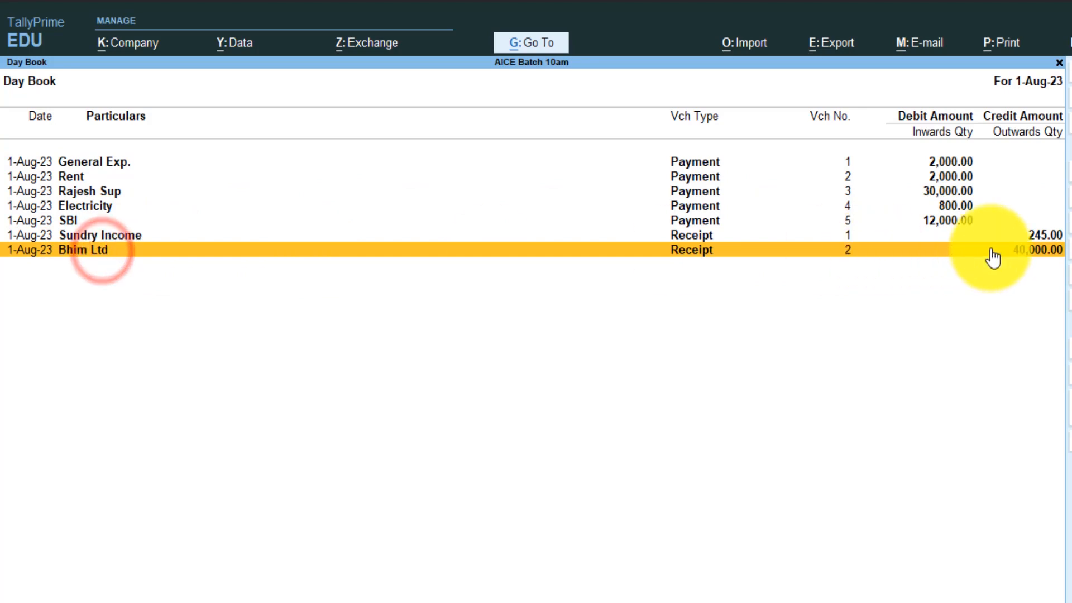
left_click(1036, 252)
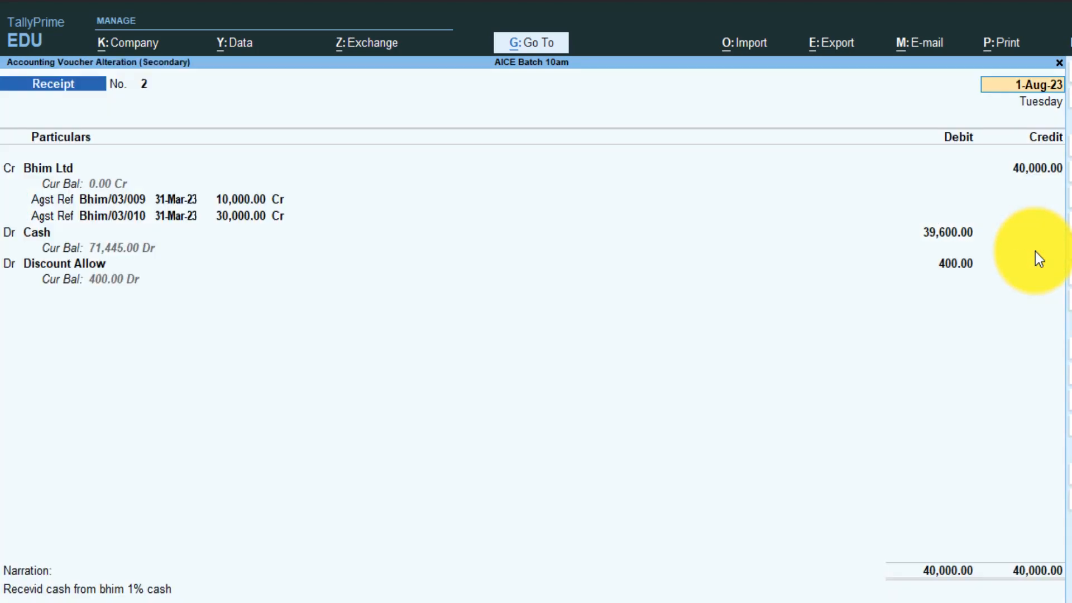